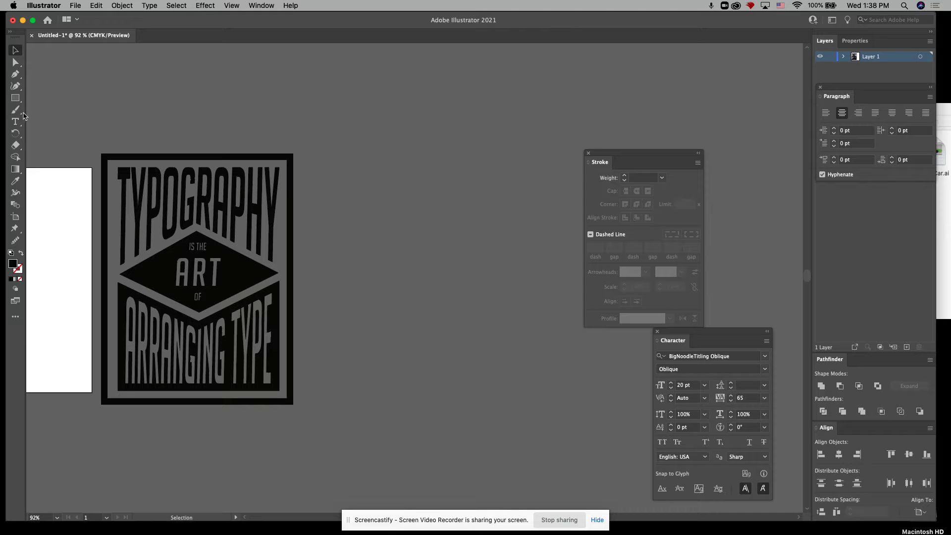
Draw a tall portrait rectangle beside the black typography poster, filled with crimson B7214C and without a stroke.
{"action": "left_click", "coordinate": [15, 98]}
{"action": "double_click", "coordinate": [12, 265]}
{"action": "left_click_drag", "start_coordinate": [470, 266], "coordinate": [448, 245]}
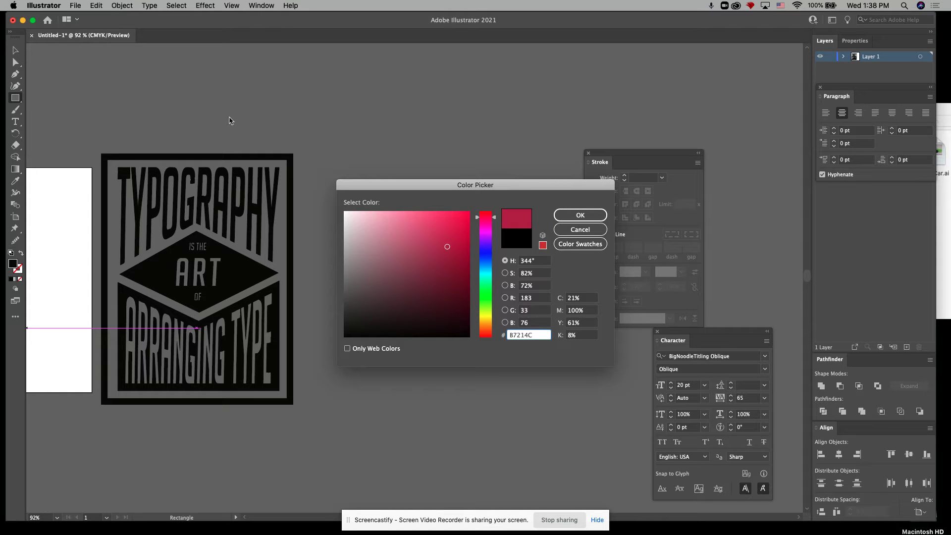
{"action": "left_click", "coordinate": [576, 215]}
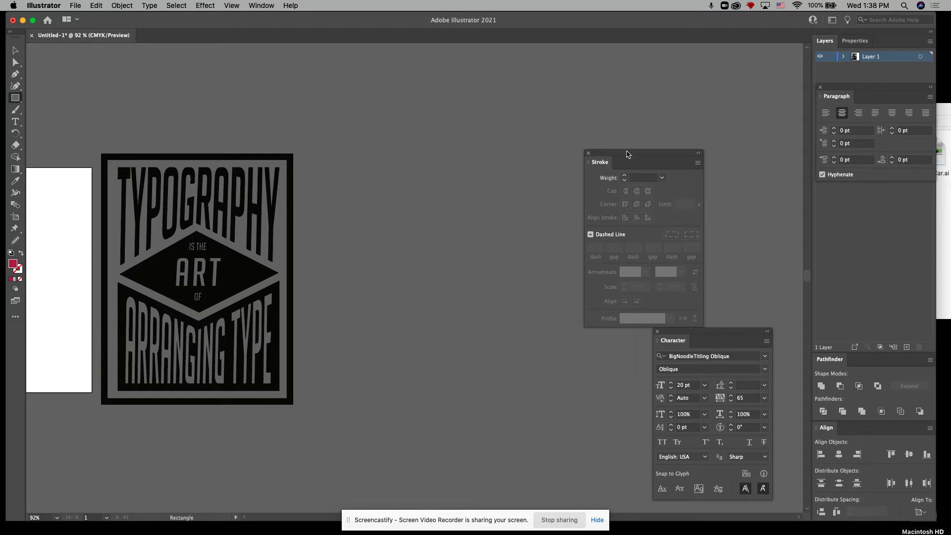
{"action": "left_click_drag", "start_coordinate": [633, 153], "coordinate": [840, 54]}
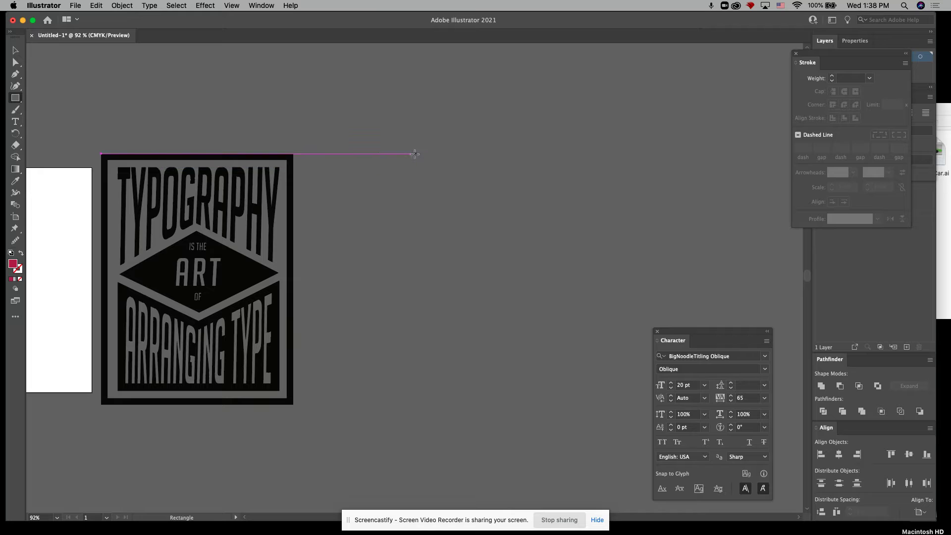
{"action": "left_click_drag", "start_coordinate": [395, 168], "coordinate": [591, 398]}
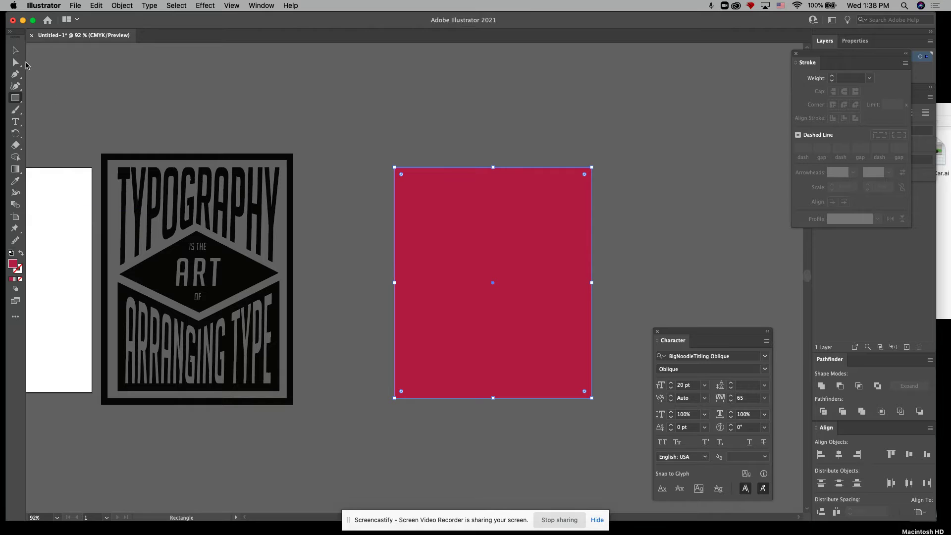
{"action": "left_click", "coordinate": [14, 51]}
{"action": "left_click", "coordinate": [357, 157]}
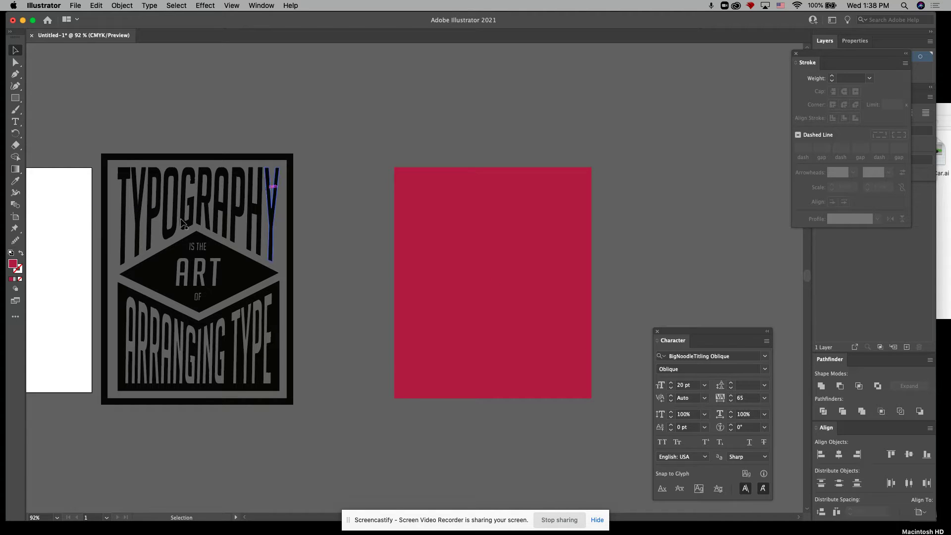
Set the default fill colour to bright blue 0A15E5 with nothing selected.
{"action": "double_click", "coordinate": [13, 265]}
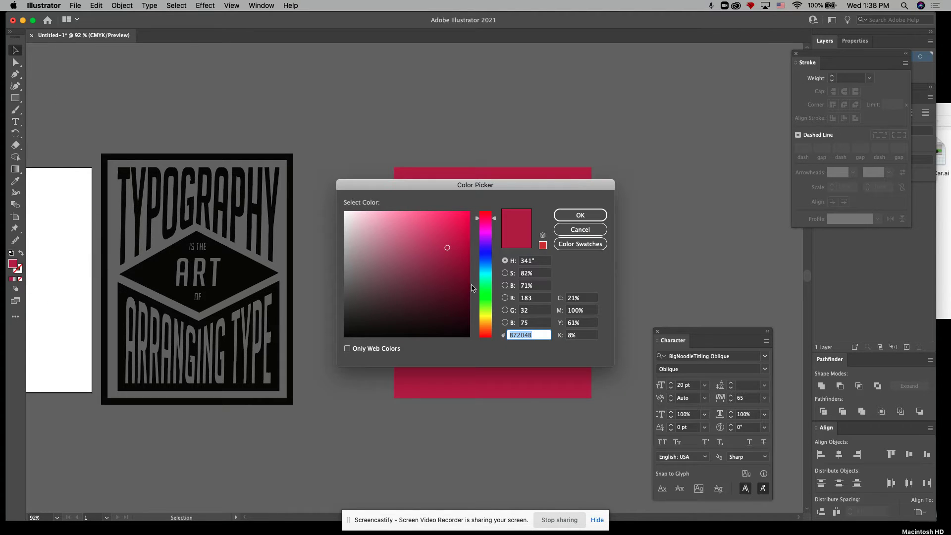
{"action": "left_click", "coordinate": [489, 255]}
{"action": "left_click_drag", "start_coordinate": [452, 239], "coordinate": [464, 223]}
{"action": "left_click", "coordinate": [574, 215]}
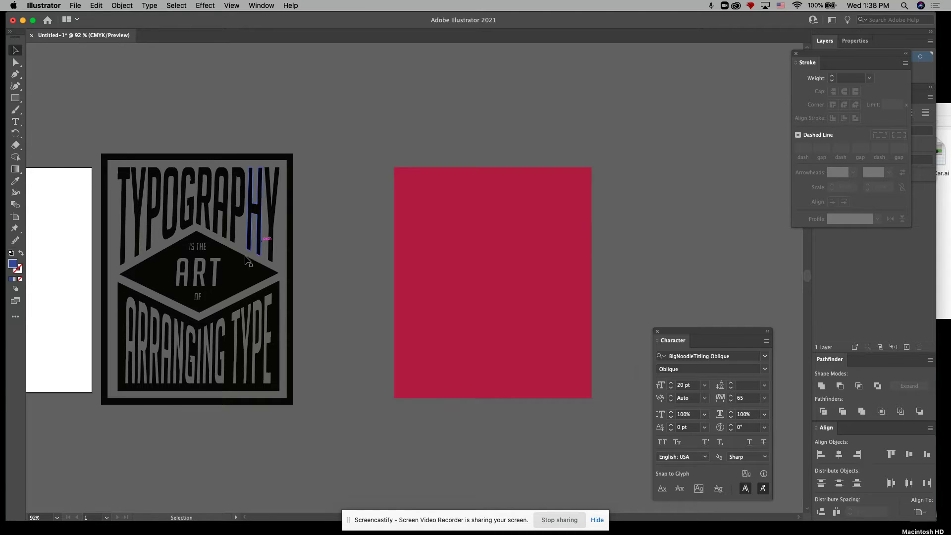
Set the fill to orange E2A50C and draw a small, nearly square rectangle on the empty area beside the crimson rectangle.
{"action": "double_click", "coordinate": [14, 265]}
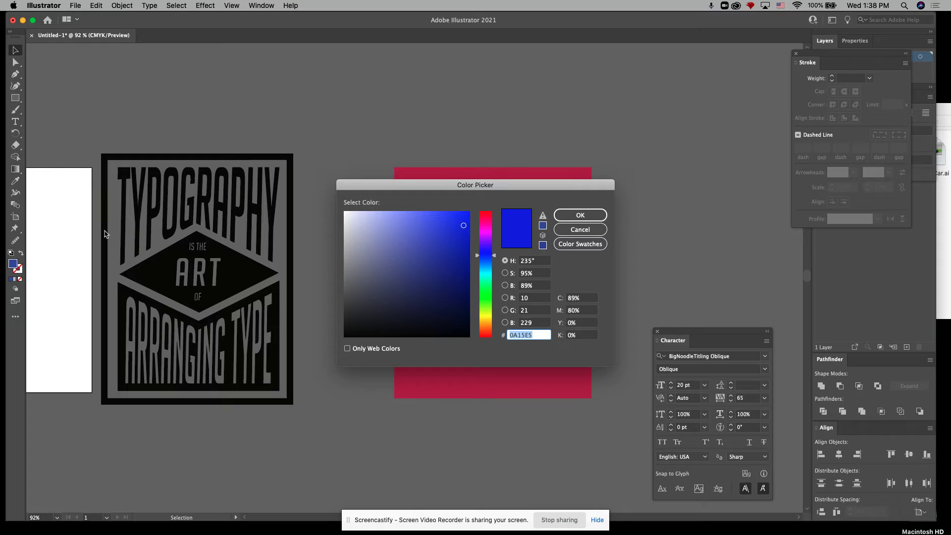
{"action": "left_click", "coordinate": [487, 323]}
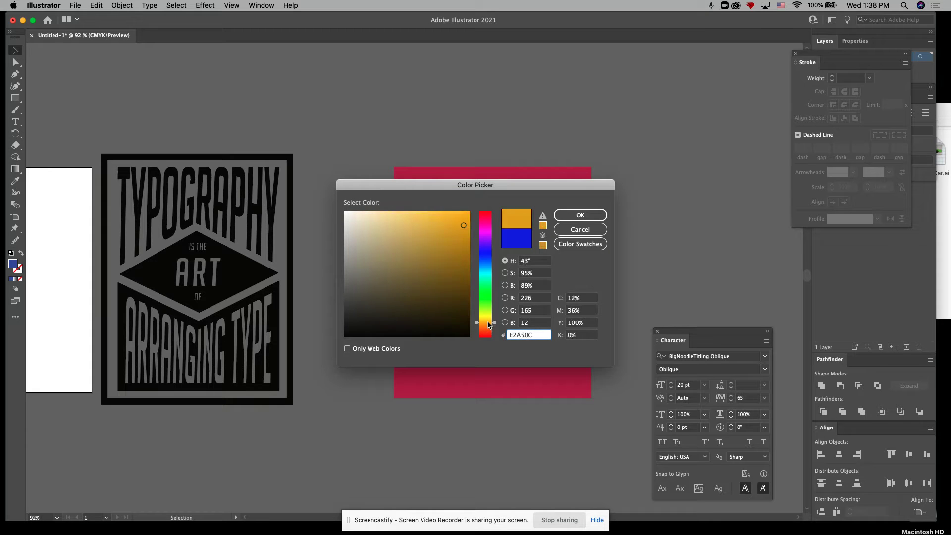
{"action": "left_click", "coordinate": [580, 215]}
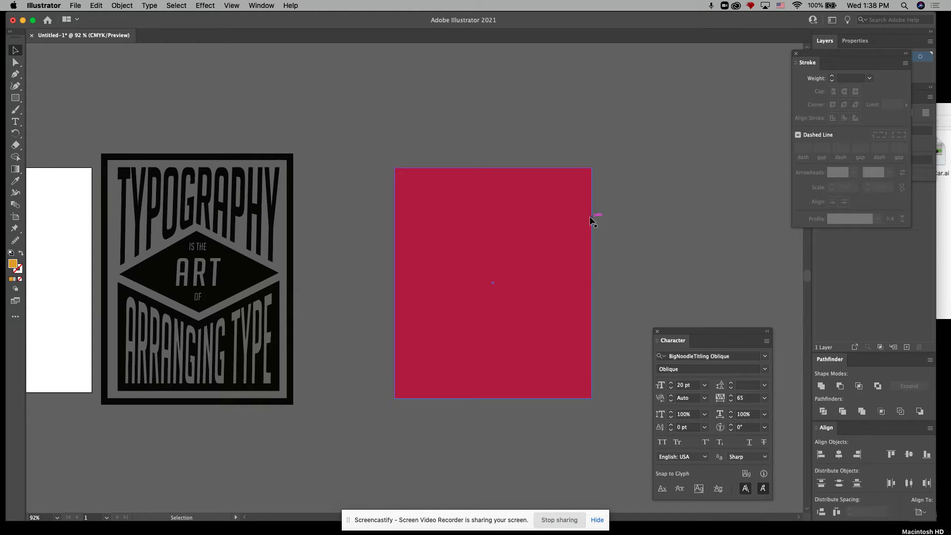
{"action": "left_click_drag", "start_coordinate": [716, 336], "coordinate": [788, 389]}
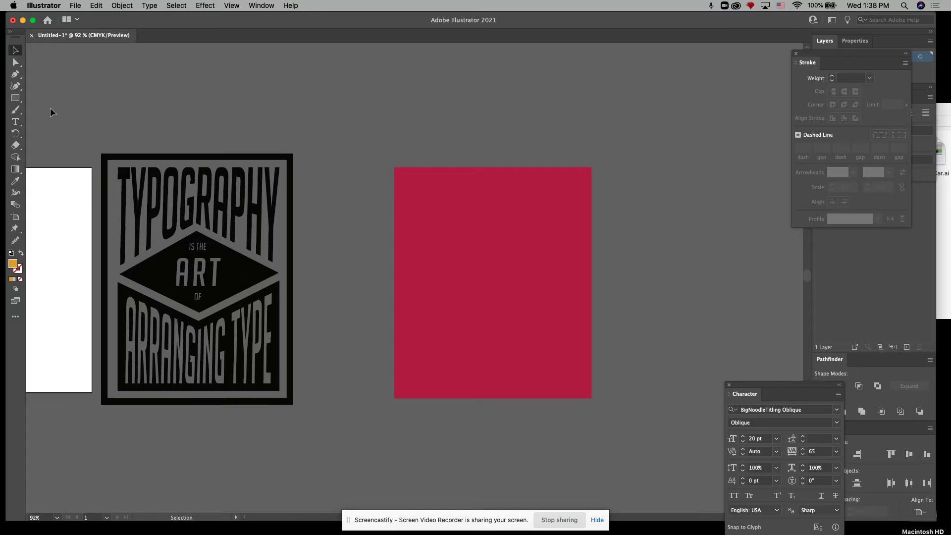
{"action": "left_click", "coordinate": [16, 98]}
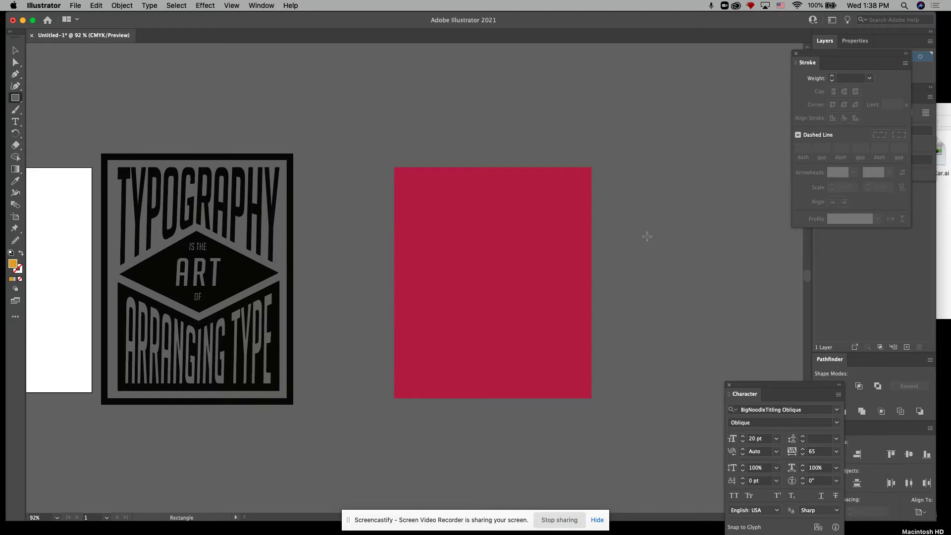
{"action": "left_click_drag", "start_coordinate": [646, 242], "coordinate": [730, 324]}
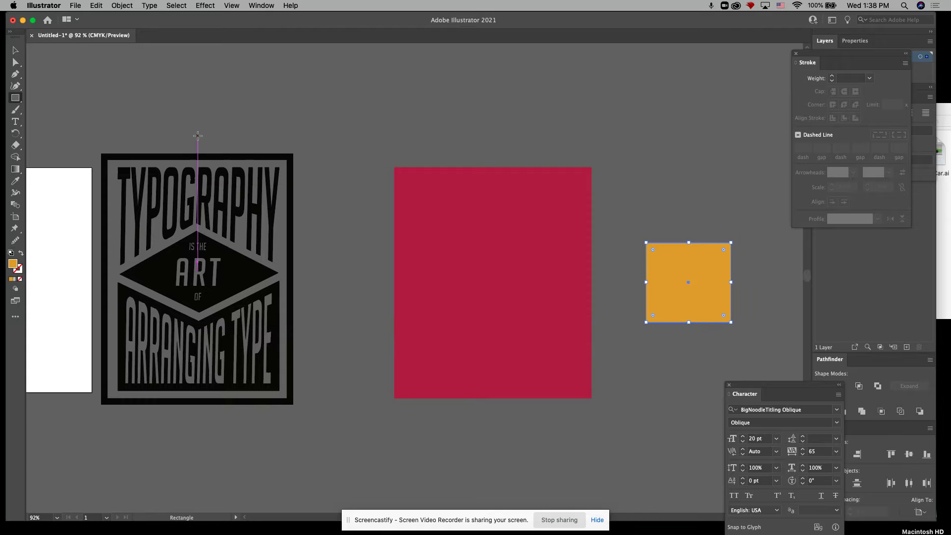
Rotate the orange square about 45 degrees into a diamond and place it over the middle of the crimson rectangle.
{"action": "left_click", "coordinate": [14, 50]}
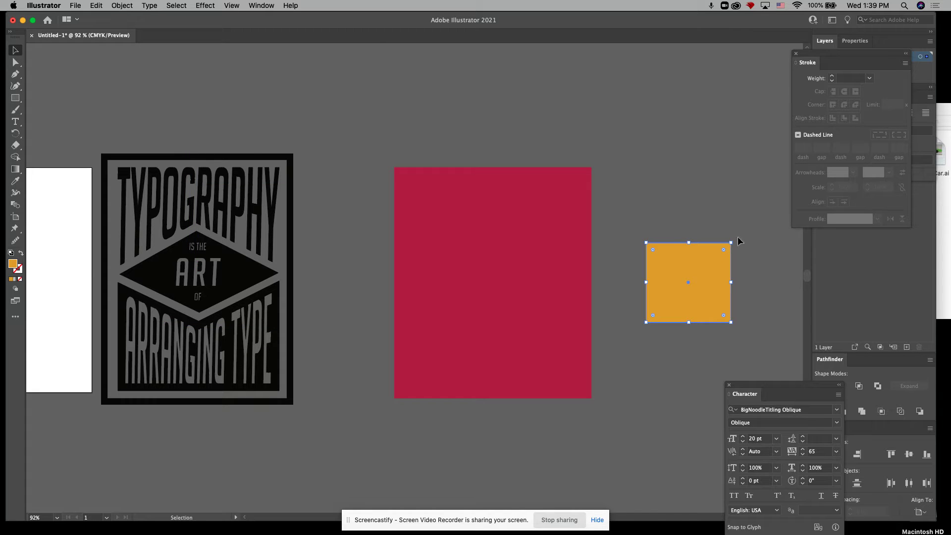
{"action": "left_click_drag", "start_coordinate": [734, 242], "coordinate": [750, 271]}
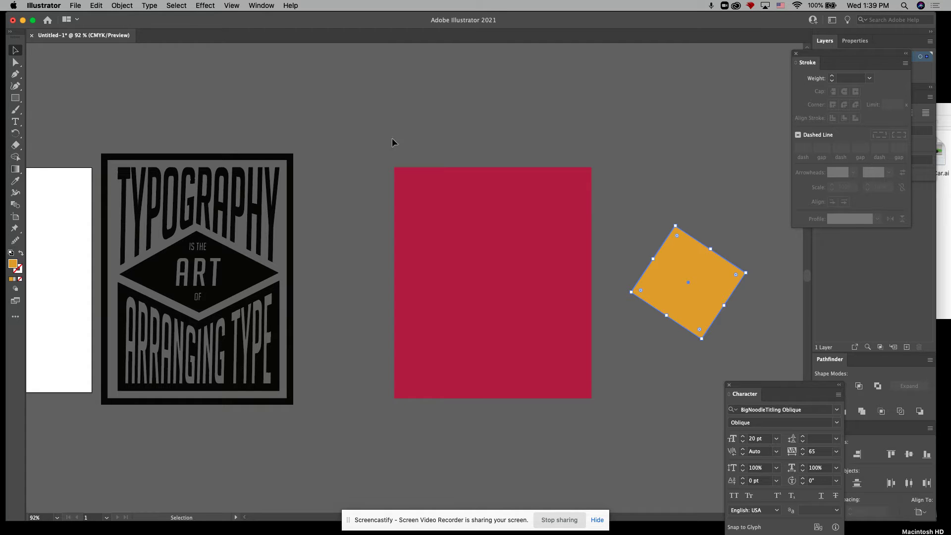
{"action": "left_click_drag", "start_coordinate": [715, 288], "coordinate": [515, 280]}
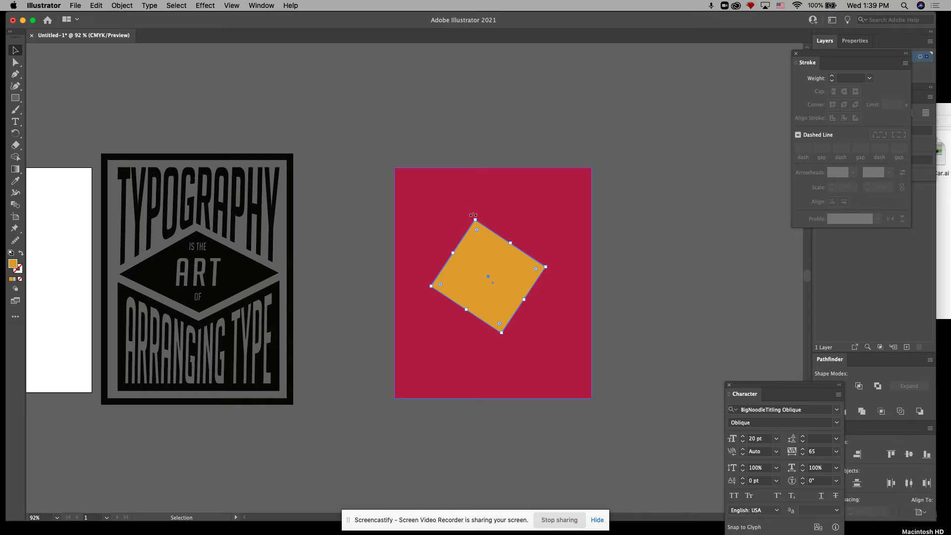
{"action": "left_click_drag", "start_coordinate": [473, 215], "coordinate": [487, 218]}
Stretch the diamond's side corners slightly past both edges of the crimson rectangle and adjust its upper and lower corners.
{"action": "left_click", "coordinate": [16, 62]}
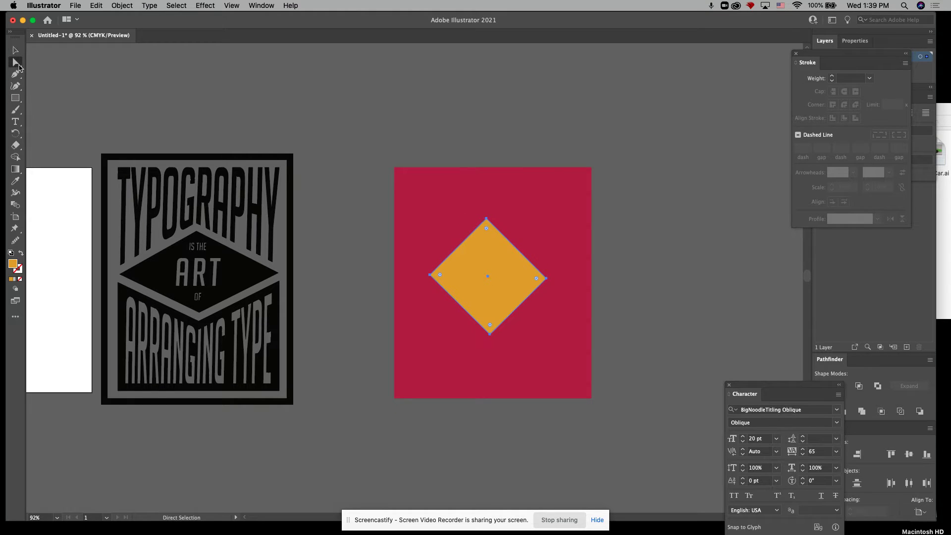
{"action": "left_click_drag", "start_coordinate": [430, 274], "coordinate": [384, 281]}
{"action": "left_click_drag", "start_coordinate": [546, 279], "coordinate": [603, 282]}
{"action": "left_click_drag", "start_coordinate": [486, 218], "coordinate": [488, 227]}
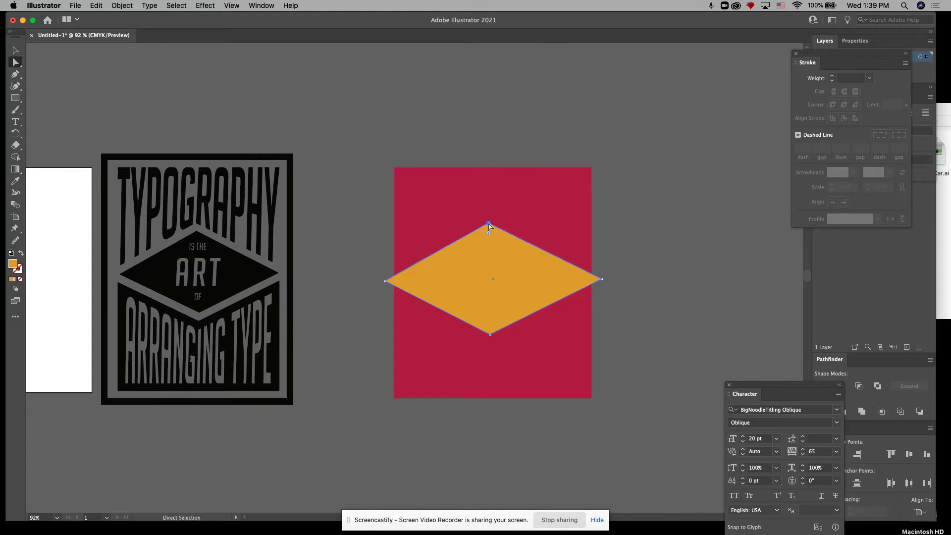
{"action": "left_click_drag", "start_coordinate": [491, 335], "coordinate": [492, 335]}
{"action": "left_click", "coordinate": [662, 271]}
Create a smaller diamond inside the orange one using Offset Path with an offset of -0.2 in and Miter joins.
{"action": "left_click", "coordinate": [525, 299]}
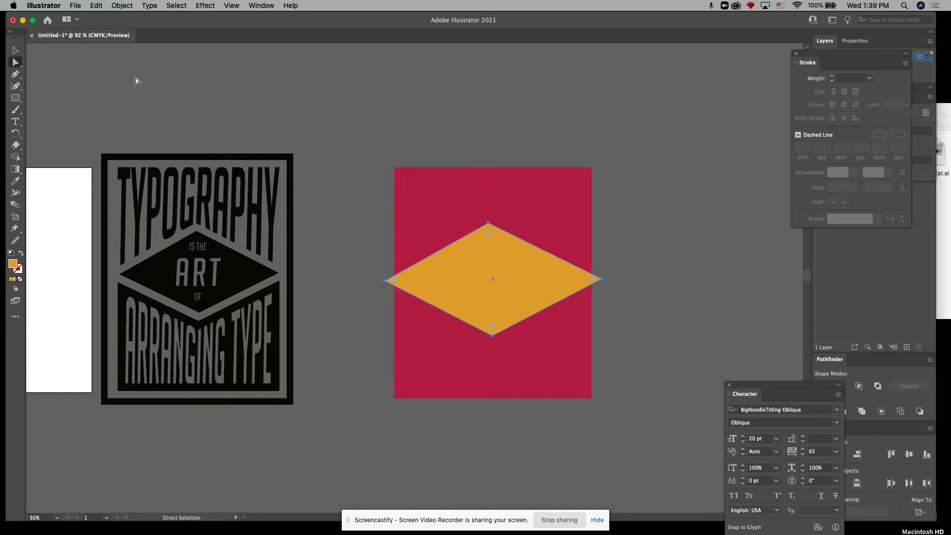
{"action": "left_click", "coordinate": [122, 6]}
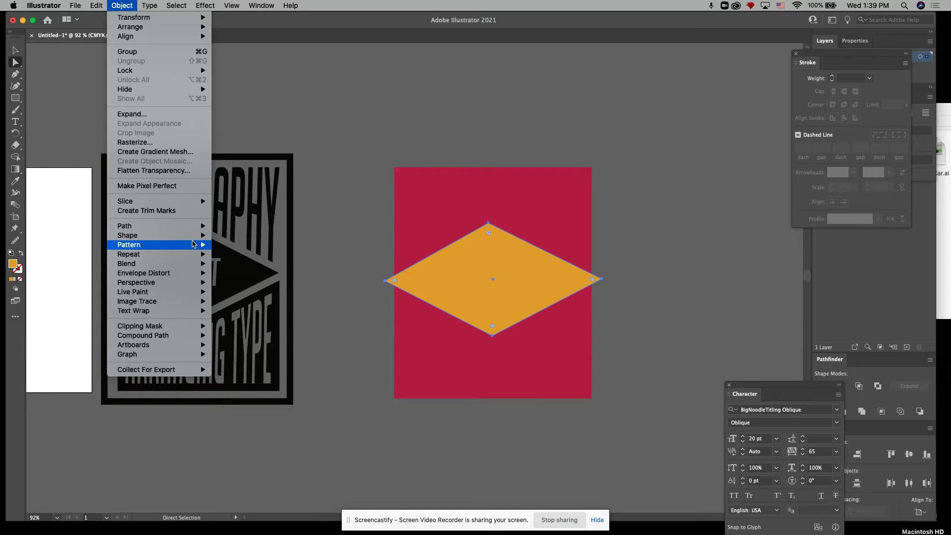
{"action": "mouse_move", "coordinate": [197, 228]}
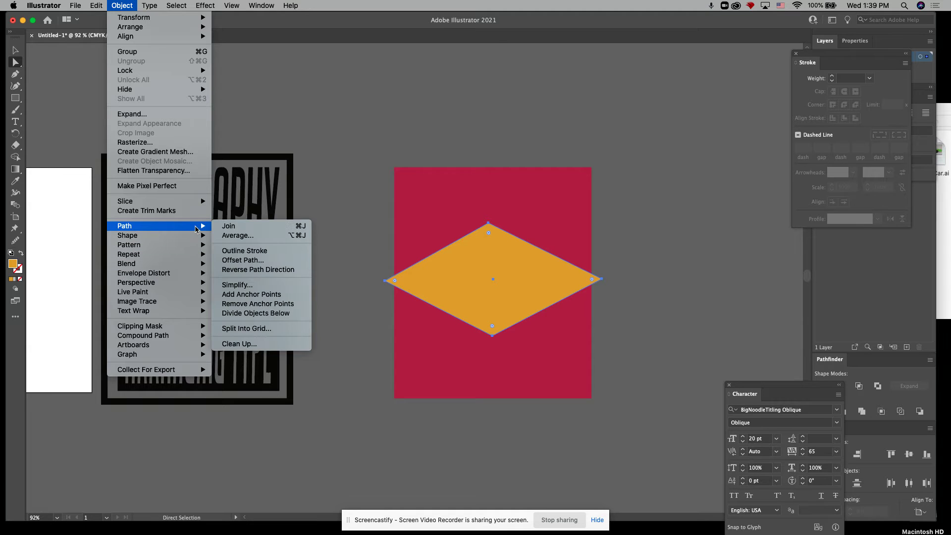
{"action": "left_click", "coordinate": [279, 264]}
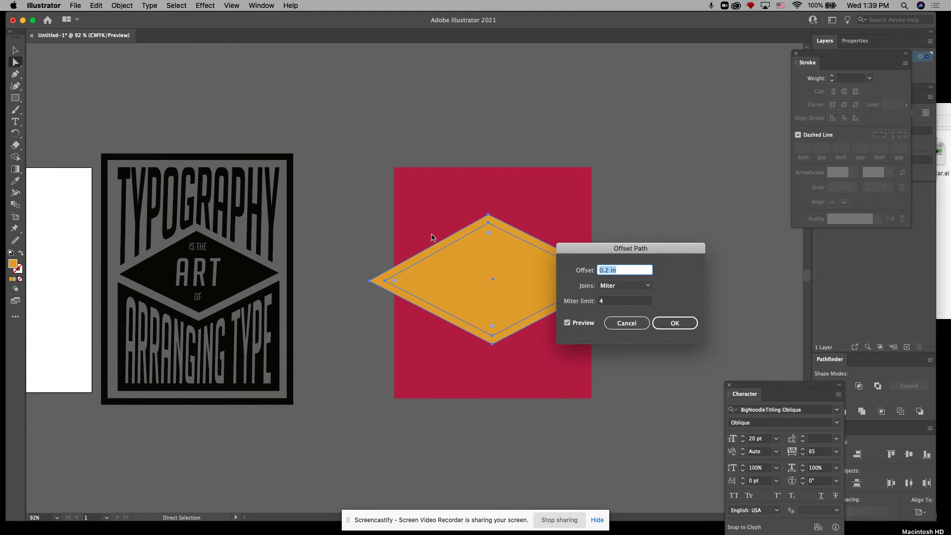
{"action": "left_click_drag", "start_coordinate": [651, 251], "coordinate": [683, 227]}
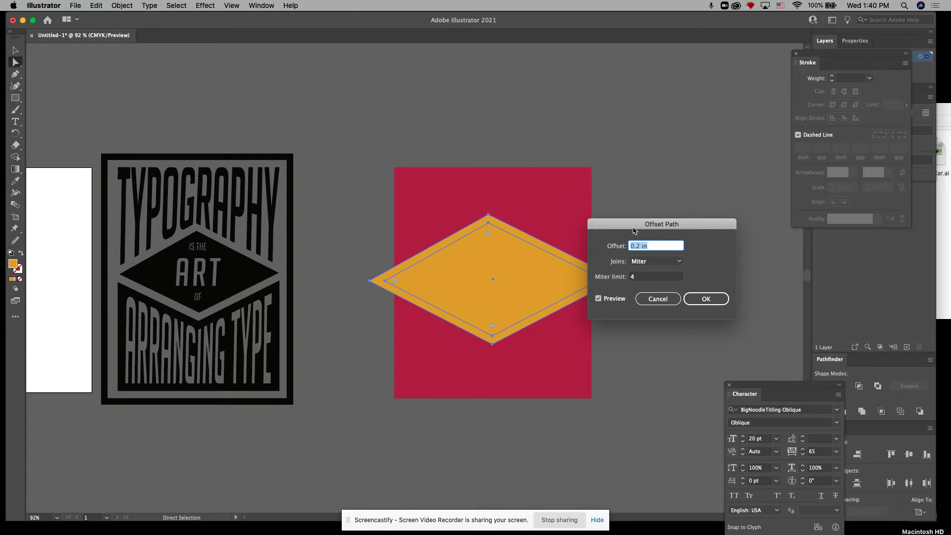
{"action": "left_click", "coordinate": [632, 247]}
{"action": "type", "text": "-"}
{"action": "left_click", "coordinate": [598, 298]}
{"action": "left_click", "coordinate": [598, 298]}
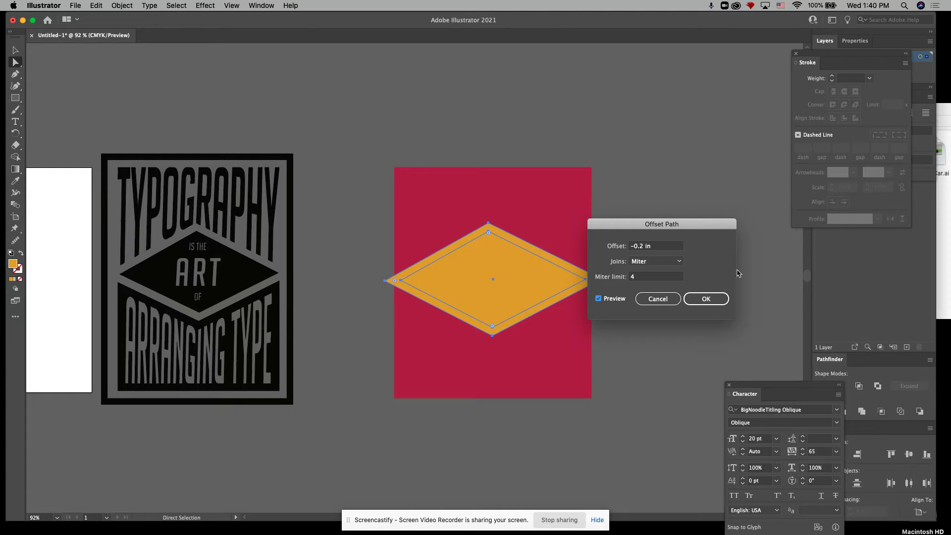
{"action": "left_click", "coordinate": [722, 297]}
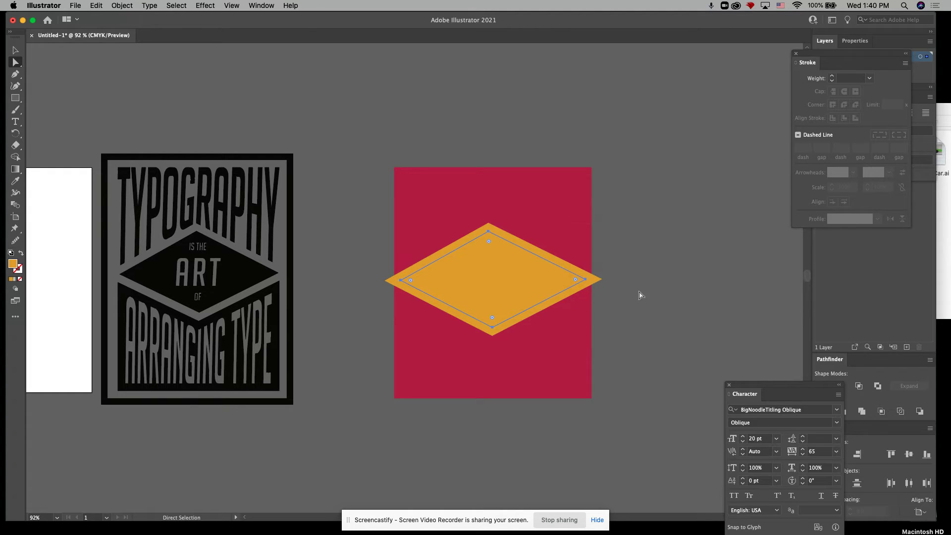
Cut the larger outer diamond out of the crimson rectangle with Pathfinder Minus Front, keeping the inner diamond.
{"action": "key", "text": "v"}
{"action": "left_click", "coordinate": [549, 202]}
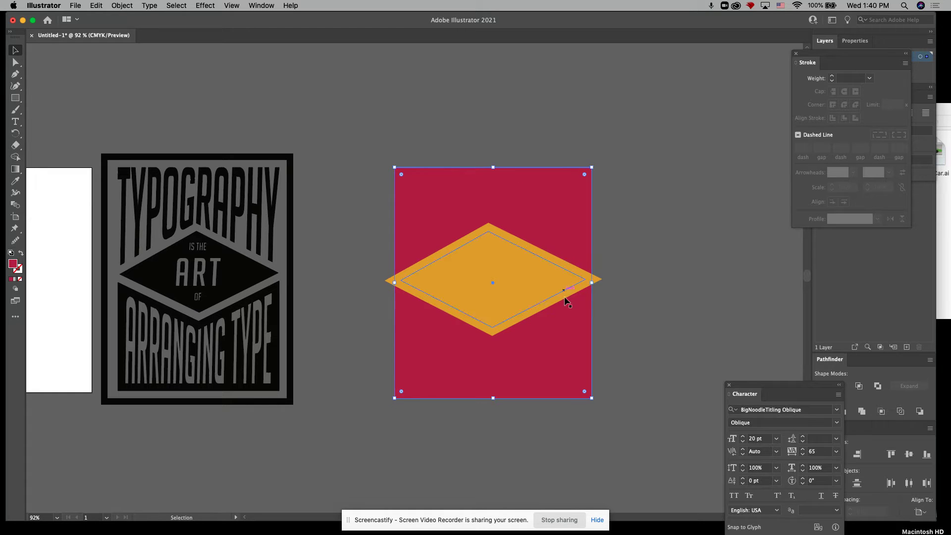
{"action": "left_click", "coordinate": [554, 303], "text": "shift"}
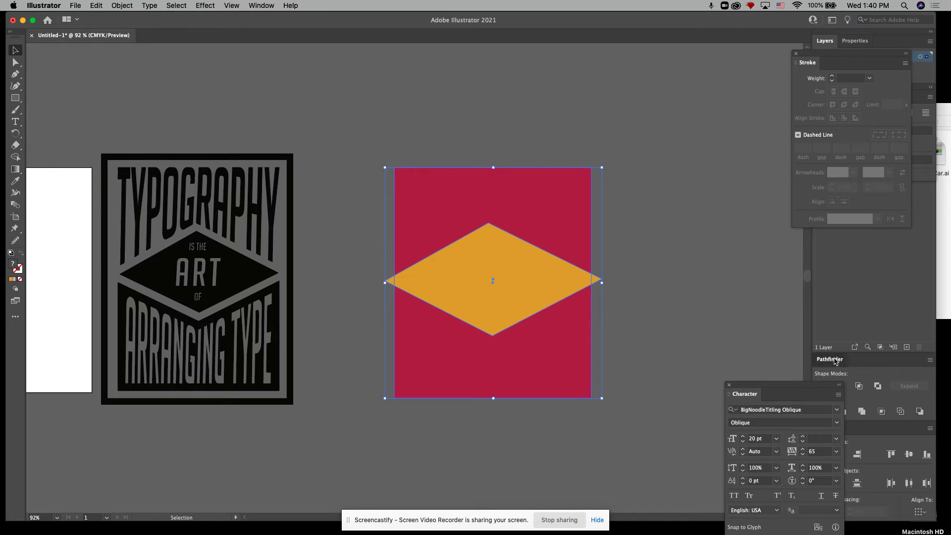
{"action": "left_click_drag", "start_coordinate": [836, 363], "coordinate": [670, 218]}
{"action": "left_click", "coordinate": [231, 5]}
{"action": "mouse_move", "coordinate": [261, 5]}
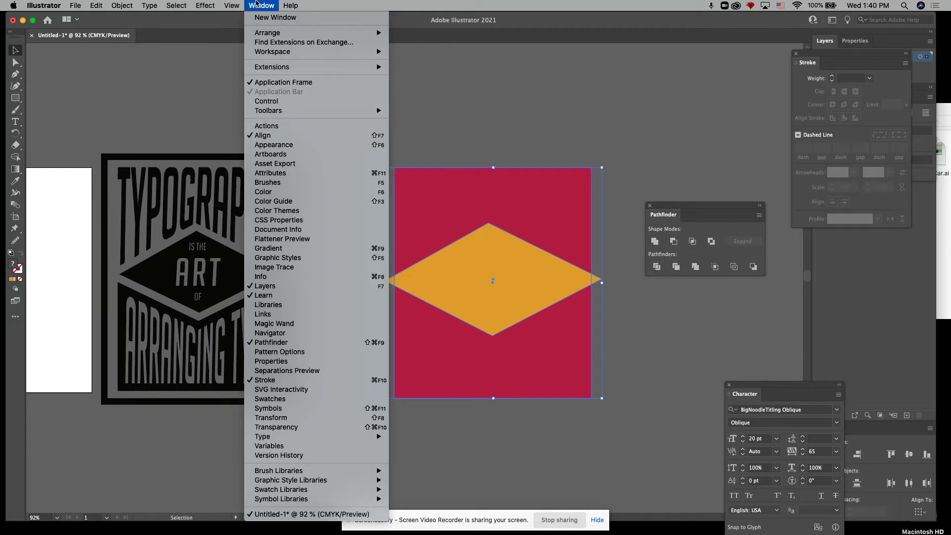
{"action": "left_click", "coordinate": [696, 206]}
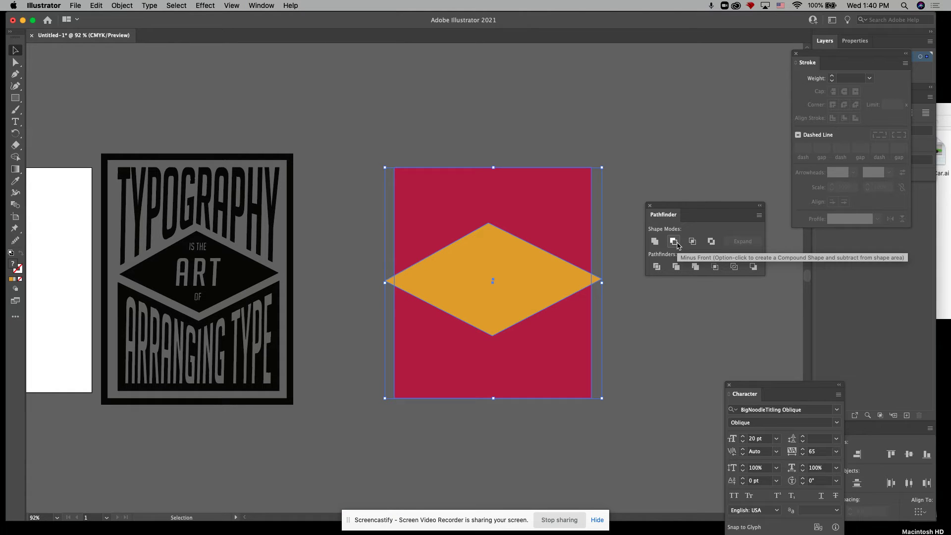
{"action": "left_click", "coordinate": [674, 241]}
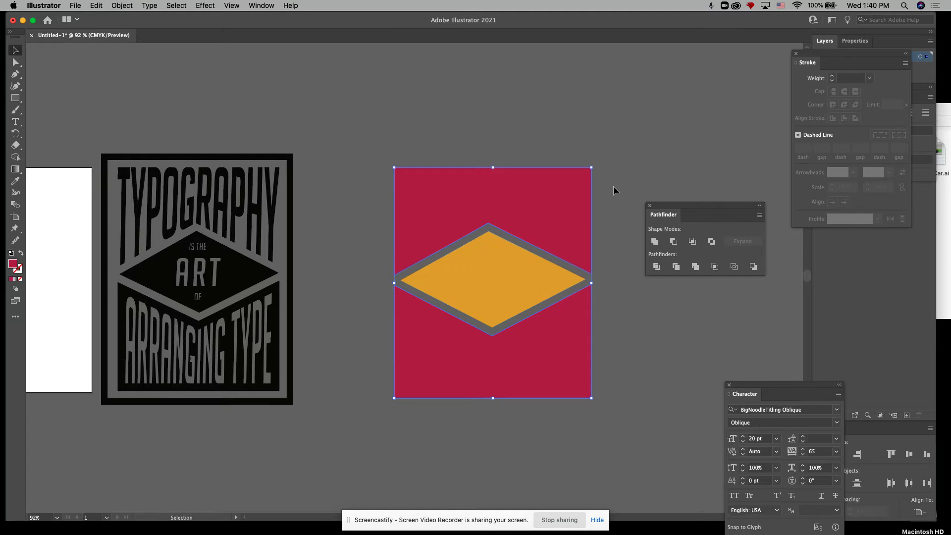
{"action": "left_click", "coordinate": [648, 327]}
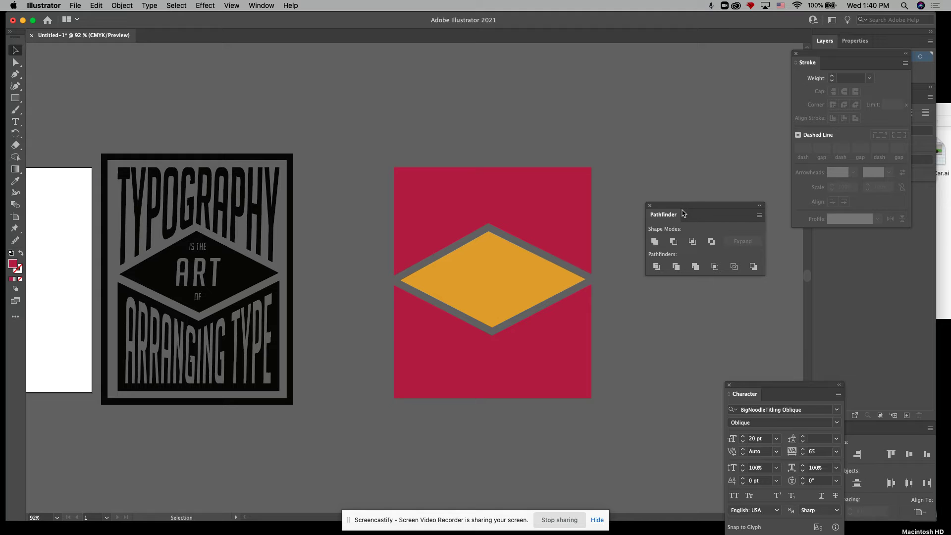
Close the Stroke panel, move the Pathfinder and Character panels clear of the artwork, and activate the Type tool.
{"action": "left_click_drag", "start_coordinate": [682, 214], "coordinate": [852, 320]}
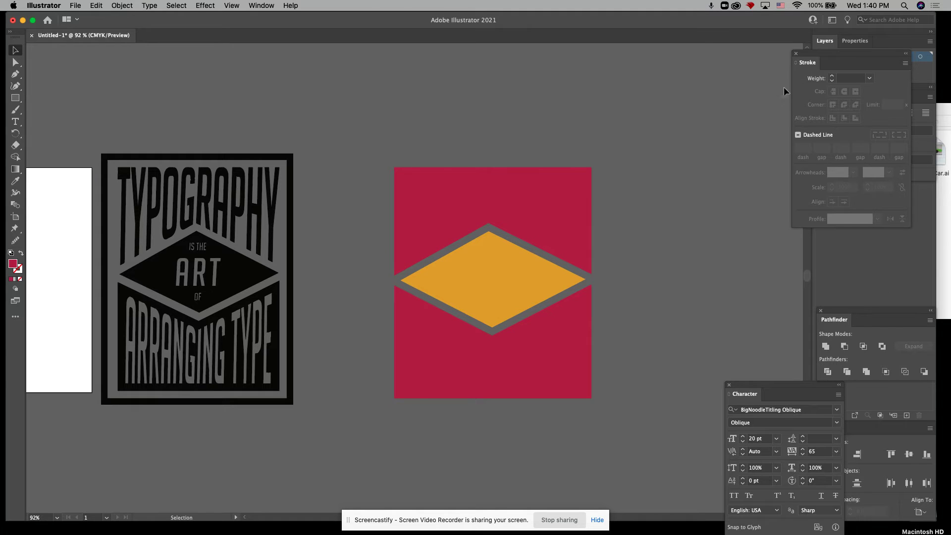
{"action": "left_click", "coordinate": [795, 55]}
{"action": "left_click", "coordinate": [15, 121]}
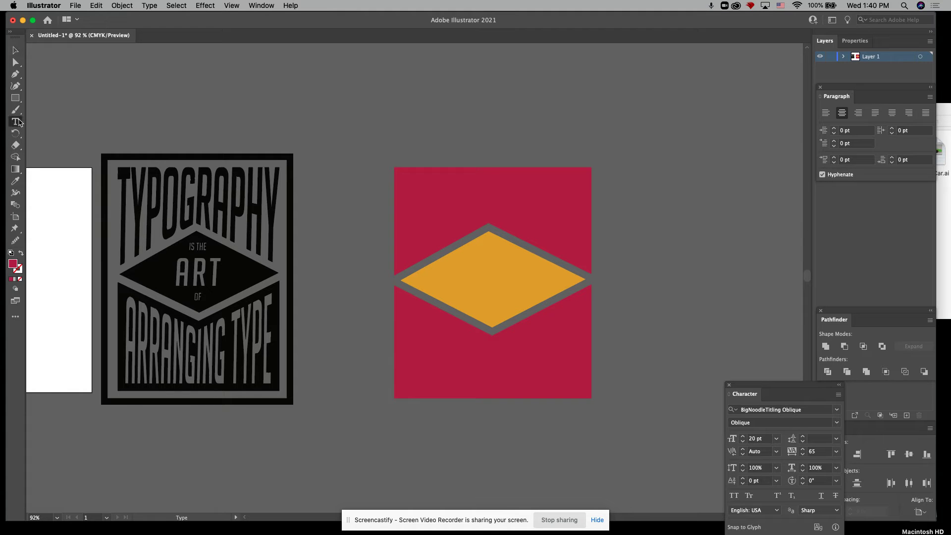
{"action": "left_click_drag", "start_coordinate": [781, 388], "coordinate": [703, 193]}
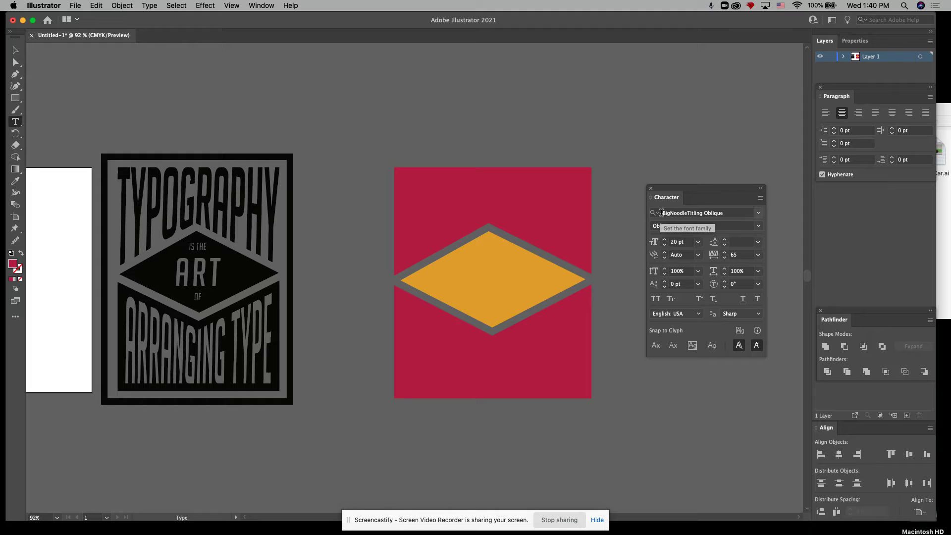
{"action": "left_click_drag", "start_coordinate": [676, 194], "coordinate": [874, 260]}
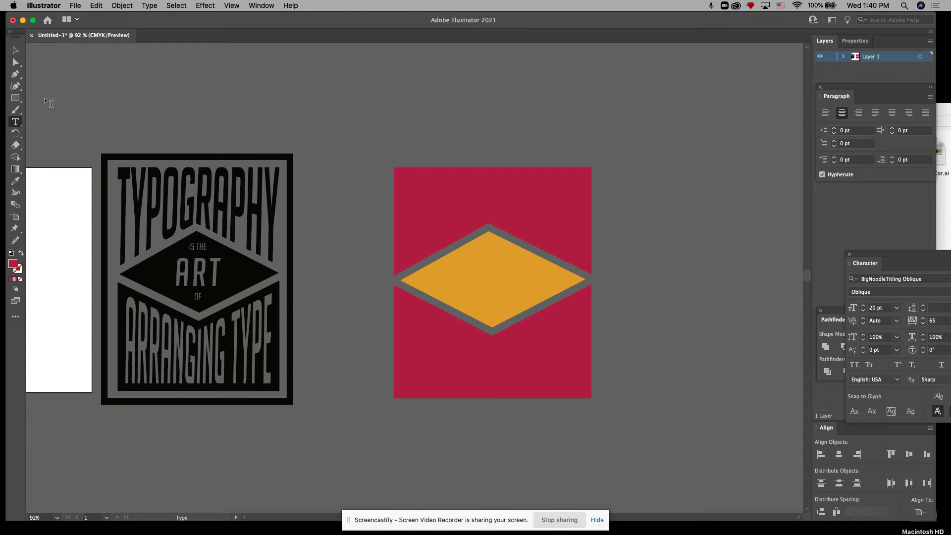
Add the text TYPOGRAPHY in black beside the crimson shape and enlarge it to about 71 pt.
{"action": "double_click", "coordinate": [13, 264]}
{"action": "left_click_drag", "start_coordinate": [390, 307], "coordinate": [332, 342]}
{"action": "left_click", "coordinate": [571, 214]}
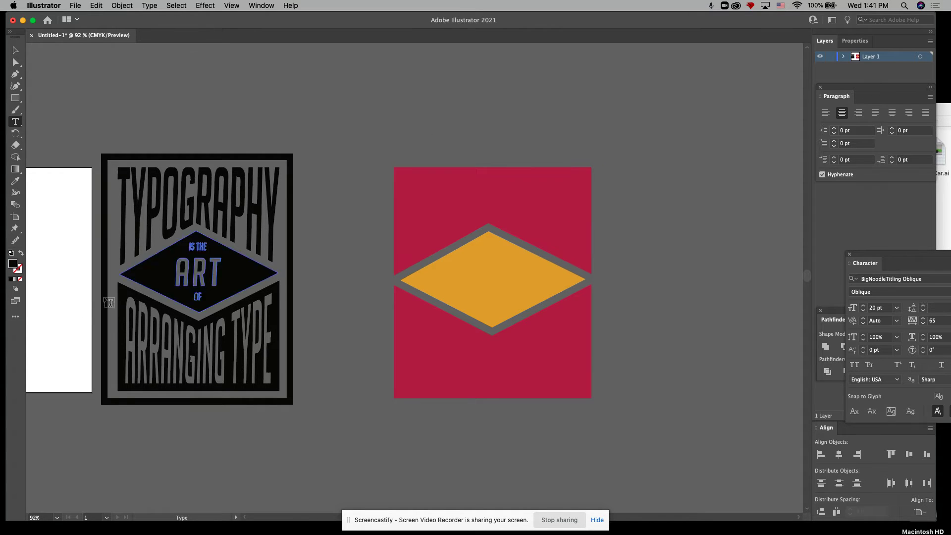
{"action": "left_click", "coordinate": [630, 199]}
{"action": "type", "text": "TYPOGRAPHY"}
{"action": "left_click", "coordinate": [16, 50]}
{"action": "left_click_drag", "start_coordinate": [653, 203], "coordinate": [765, 270]}
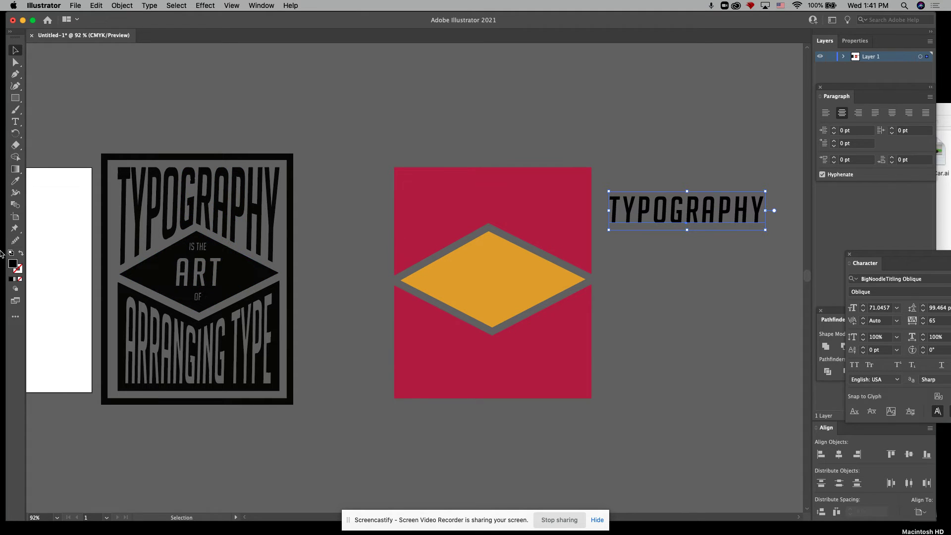
Bring the Character panel below the TYPOGRAPHY text and set the word's tracking to 58.
{"action": "left_click", "coordinate": [16, 122]}
{"action": "left_click_drag", "start_coordinate": [760, 214], "coordinate": [591, 221]}
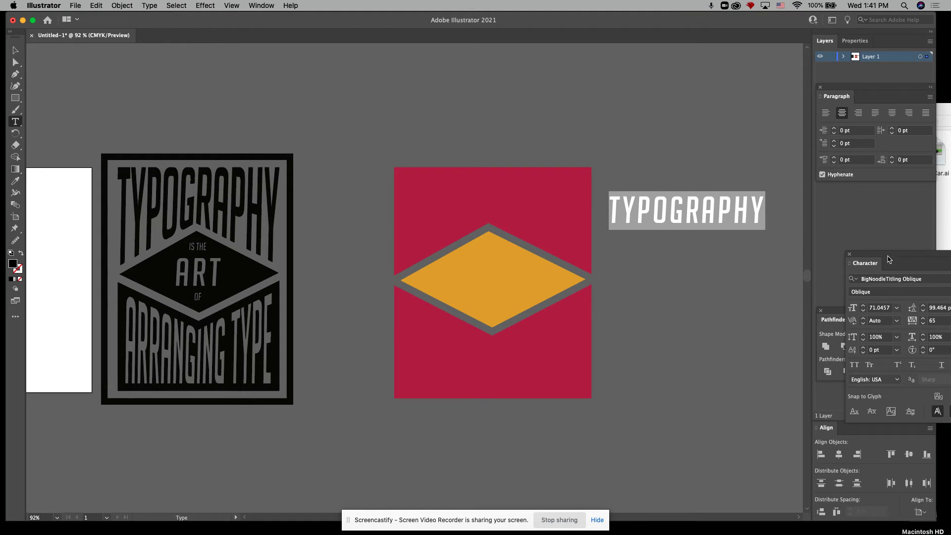
{"action": "left_click_drag", "start_coordinate": [888, 259], "coordinate": [683, 274]}
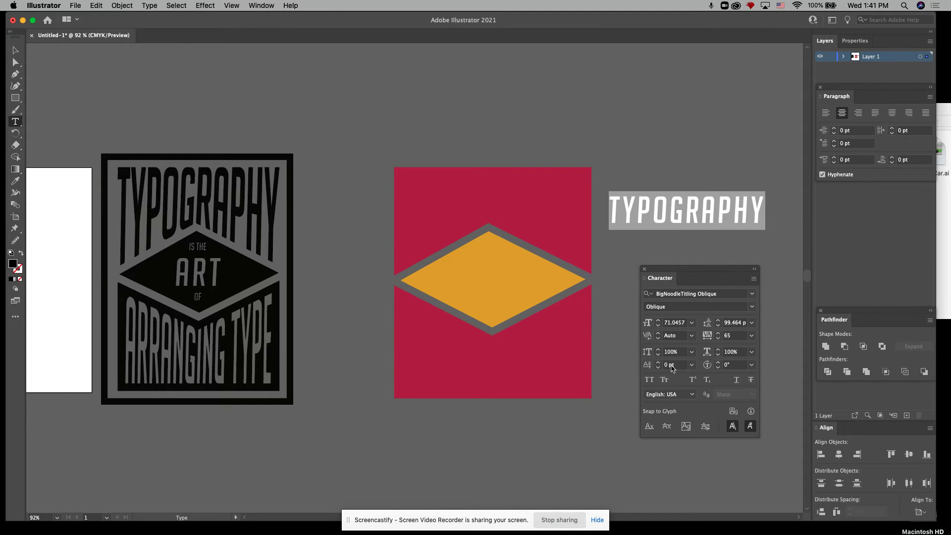
{"action": "left_click", "coordinate": [717, 339]}
{"action": "double_click", "coordinate": [718, 339]}
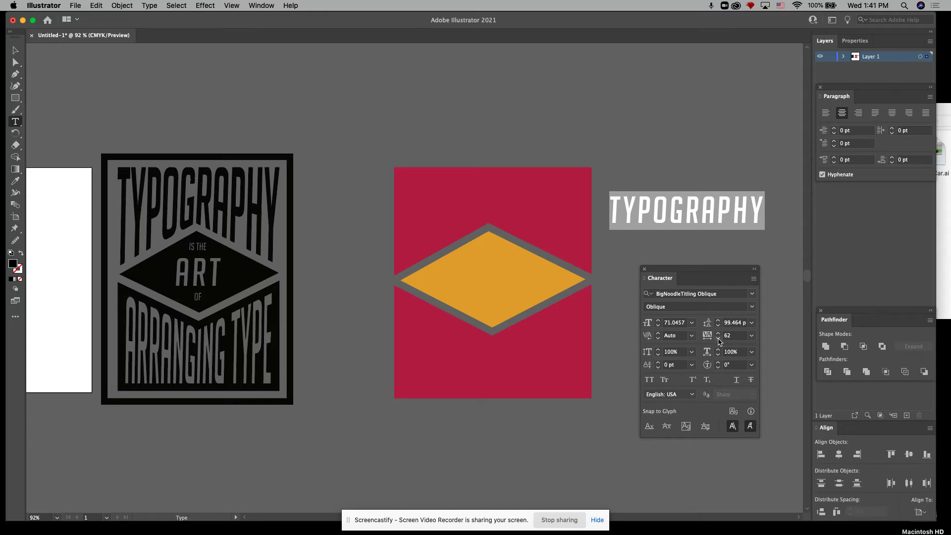
{"action": "left_click", "coordinate": [718, 340]}
{"action": "left_click", "coordinate": [718, 339]}
{"action": "left_click", "coordinate": [718, 339]}
{"action": "left_click", "coordinate": [718, 340]}
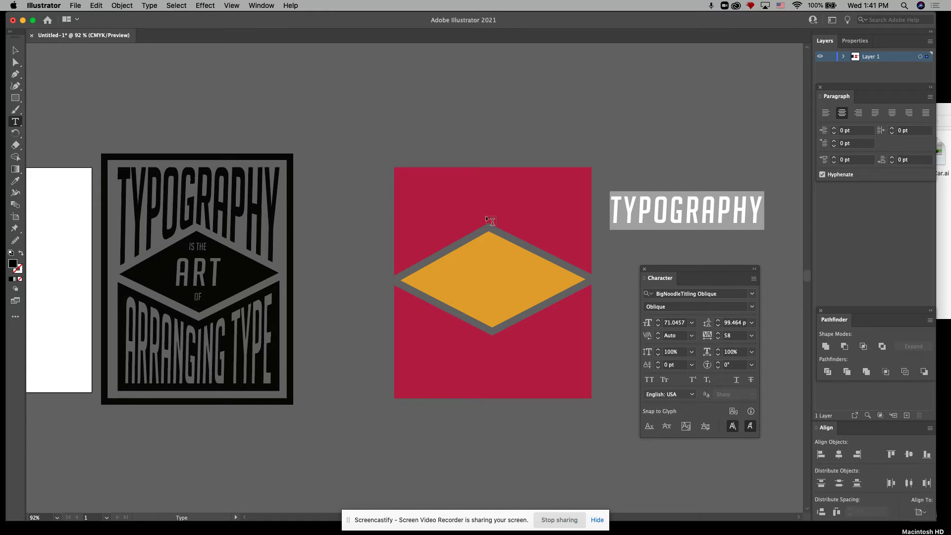
{"action": "key", "text": "Escape"}
Convert the TYPOGRAPHY text to outlines.
{"action": "left_click", "coordinate": [629, 122]}
{"action": "left_click", "coordinate": [672, 218]}
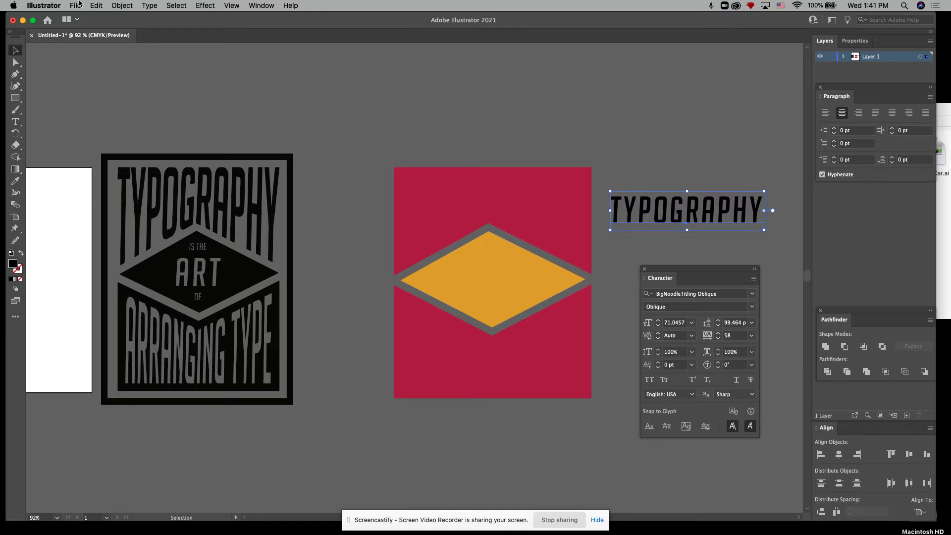
{"action": "left_click", "coordinate": [116, 5]}
{"action": "left_click", "coordinate": [114, 5]}
{"action": "key", "text": "shift+super+o"}
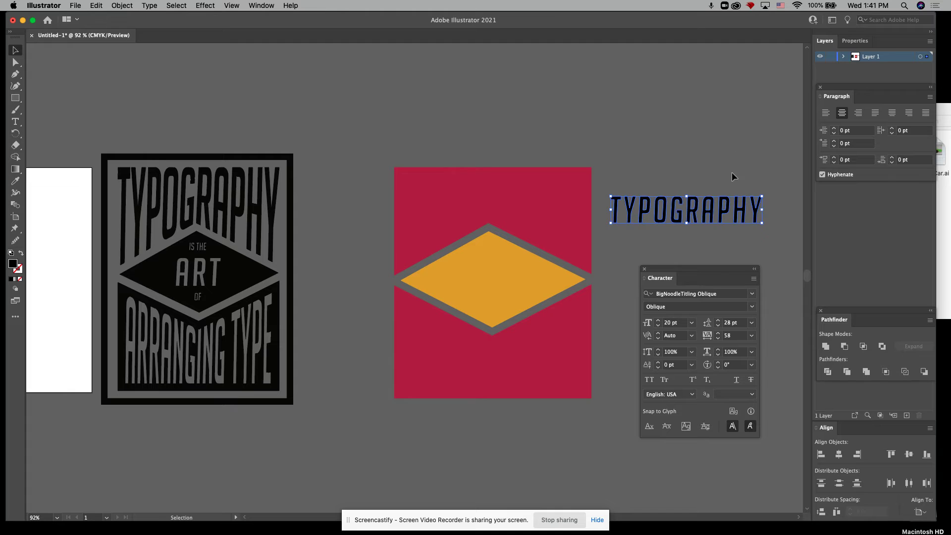
Send the TYPOGRAPHY outlines to the back and move them over the crimson area above the diamond.
{"action": "right_click", "coordinate": [730, 214]}
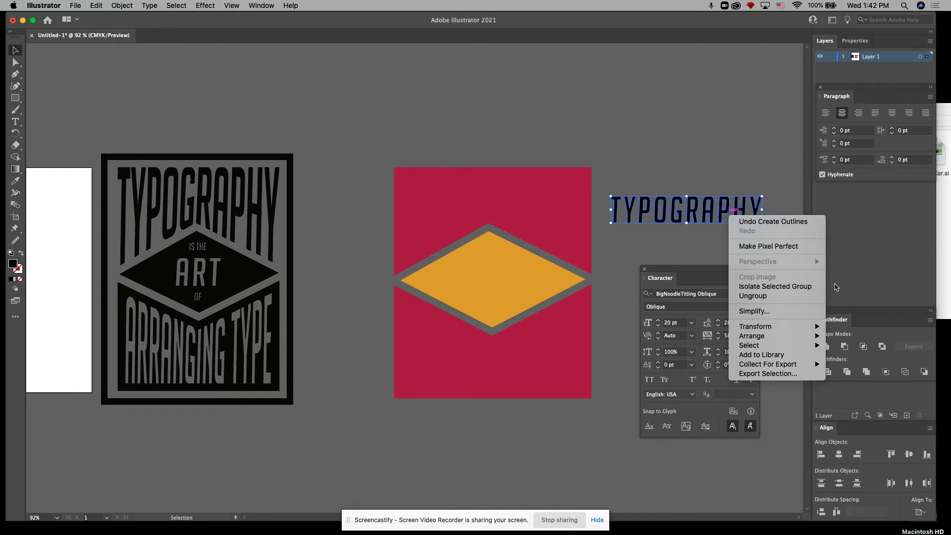
{"action": "mouse_move", "coordinate": [781, 337]}
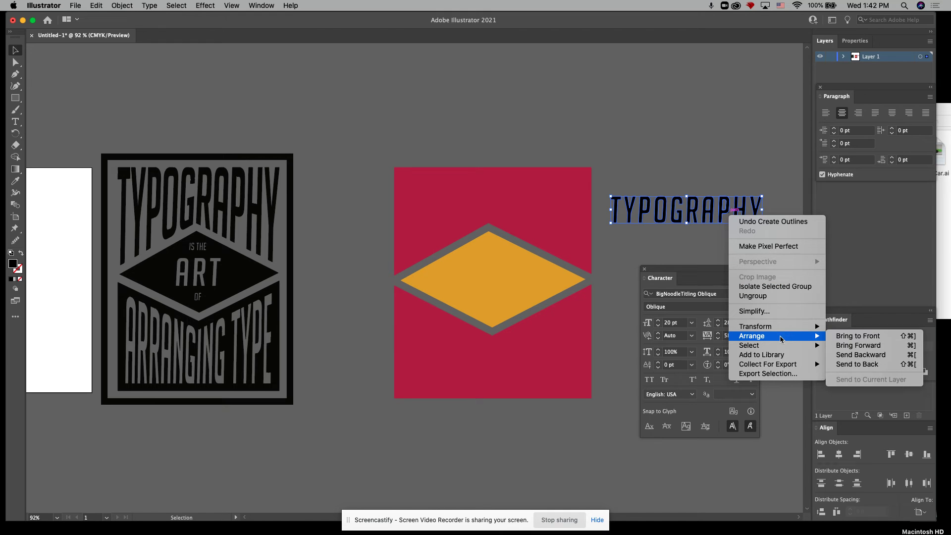
{"action": "left_click", "coordinate": [875, 367]}
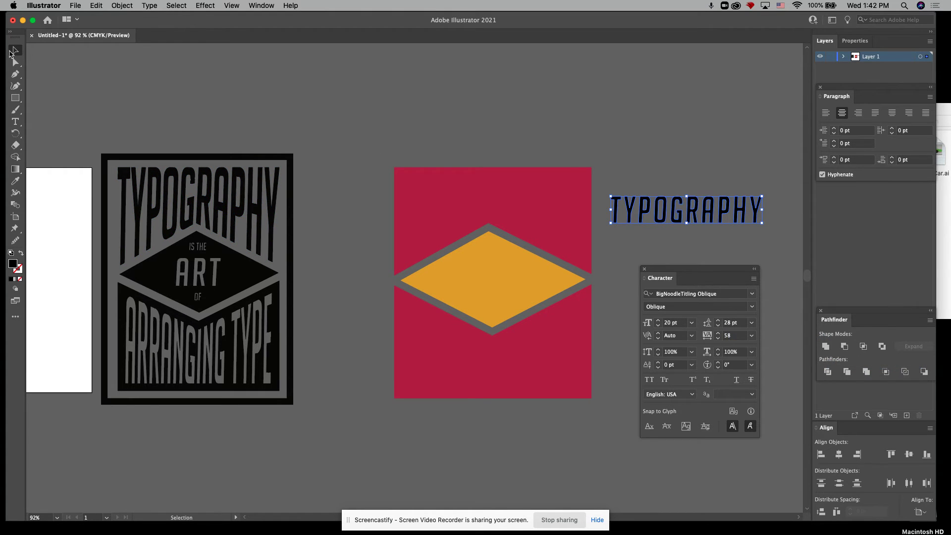
{"action": "left_click_drag", "start_coordinate": [732, 208], "coordinate": [555, 205]}
{"action": "key", "text": "Left"}
{"action": "key", "text": "Left"}
{"action": "key", "text": "Left"}
{"action": "key", "text": "Left"}
{"action": "key", "text": "Left"}
{"action": "key", "text": "Left"}
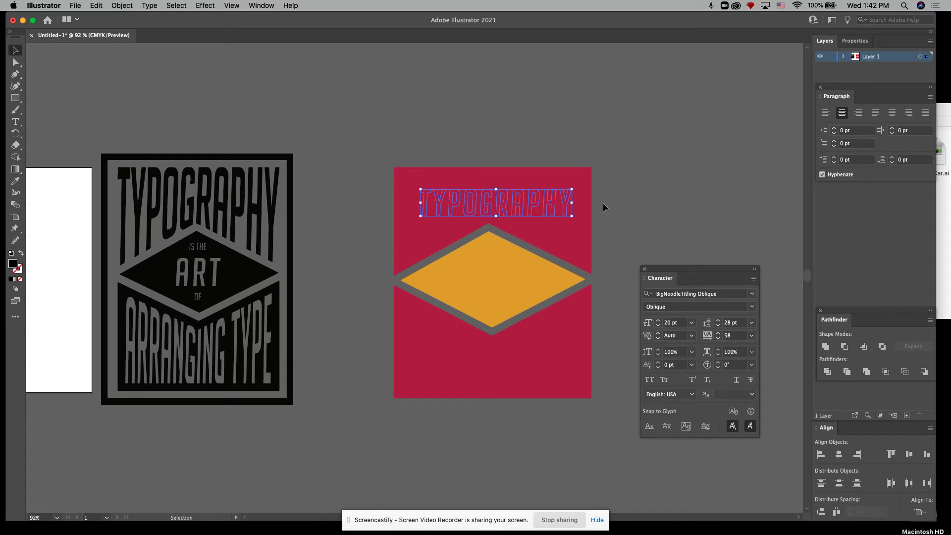
Align the TYPOGRAPHY outlines and the crimson shape by their horizontal centers, and undo the trial vertical centering.
{"action": "left_click", "coordinate": [568, 247], "text": "shift"}
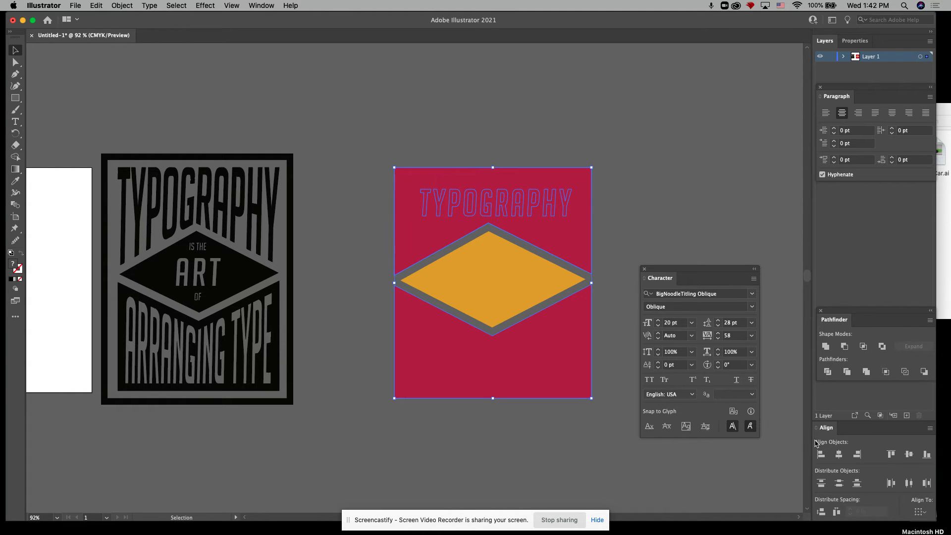
{"action": "left_click_drag", "start_coordinate": [825, 429], "coordinate": [653, 123]}
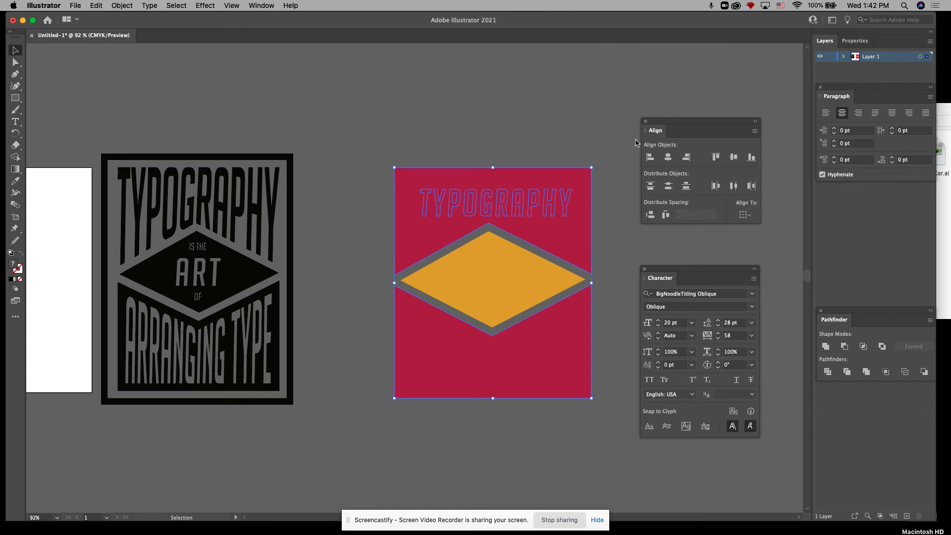
{"action": "left_click", "coordinate": [672, 161]}
{"action": "left_click", "coordinate": [734, 160]}
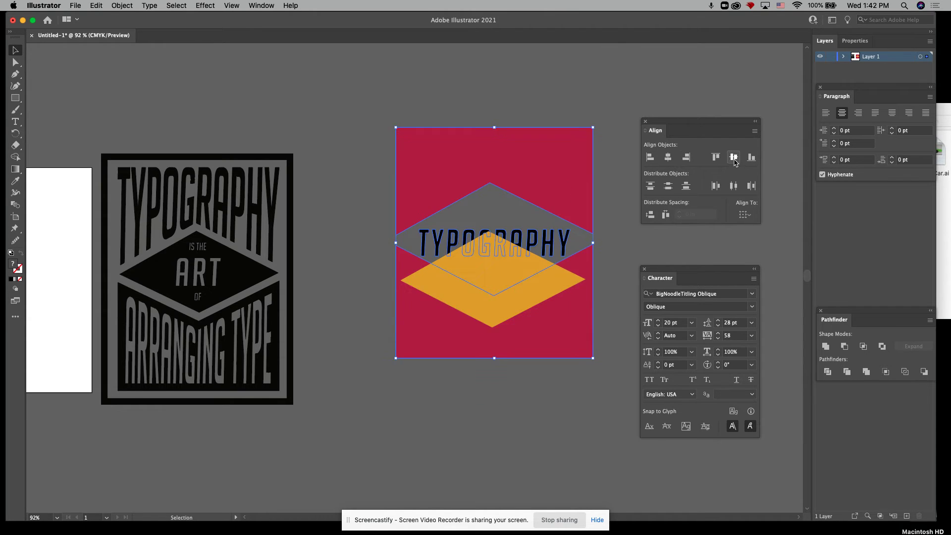
{"action": "key", "text": "super+z"}
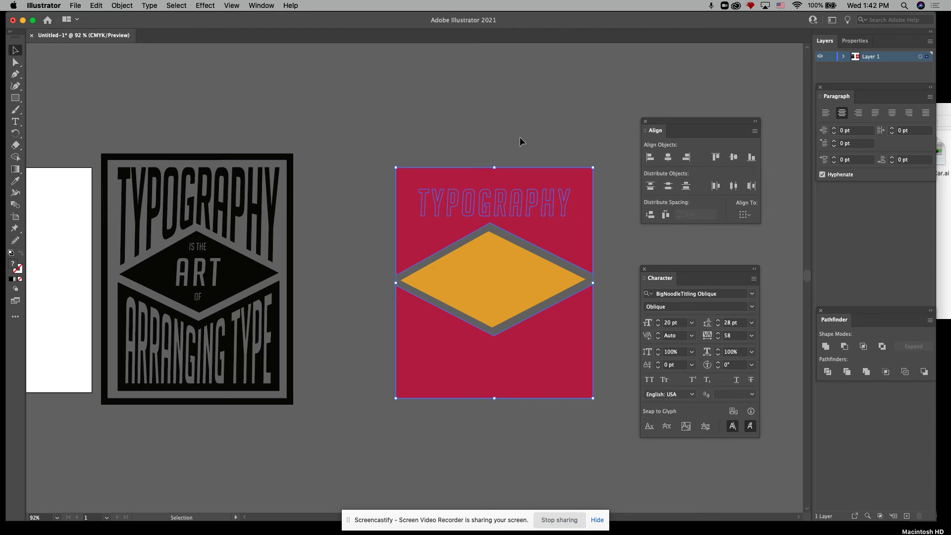
{"action": "key", "text": "super+z"}
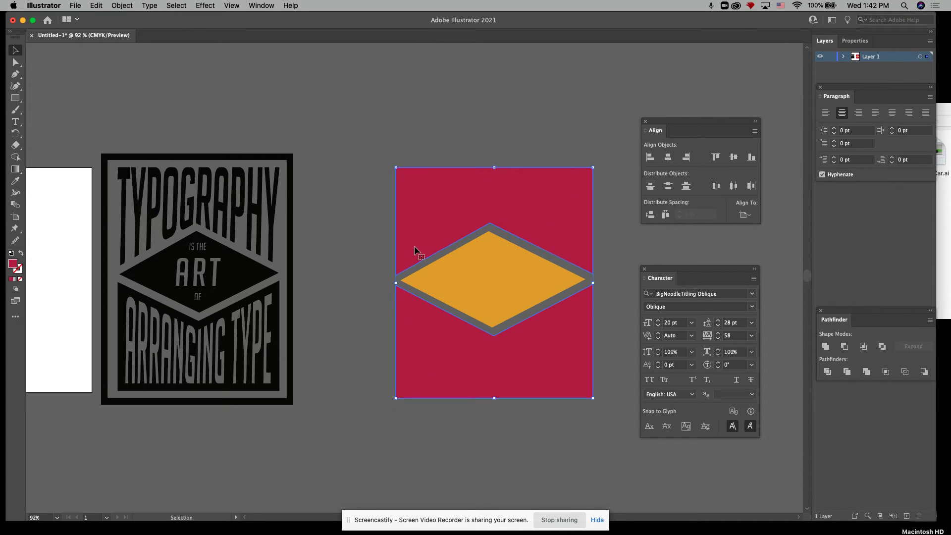
Ungroup the crimson halves and shape the TYPOGRAPHY outlines to the upper half with Envelope Distort, Make with Top Object.
{"action": "key", "text": "a"}
{"action": "key", "text": "v"}
{"action": "left_click", "coordinate": [386, 347]}
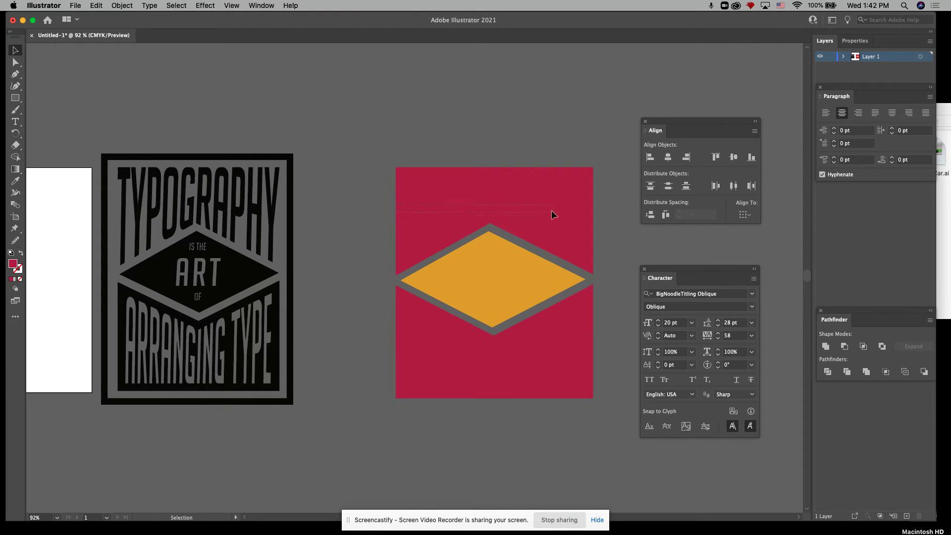
{"action": "left_click", "coordinate": [577, 174]}
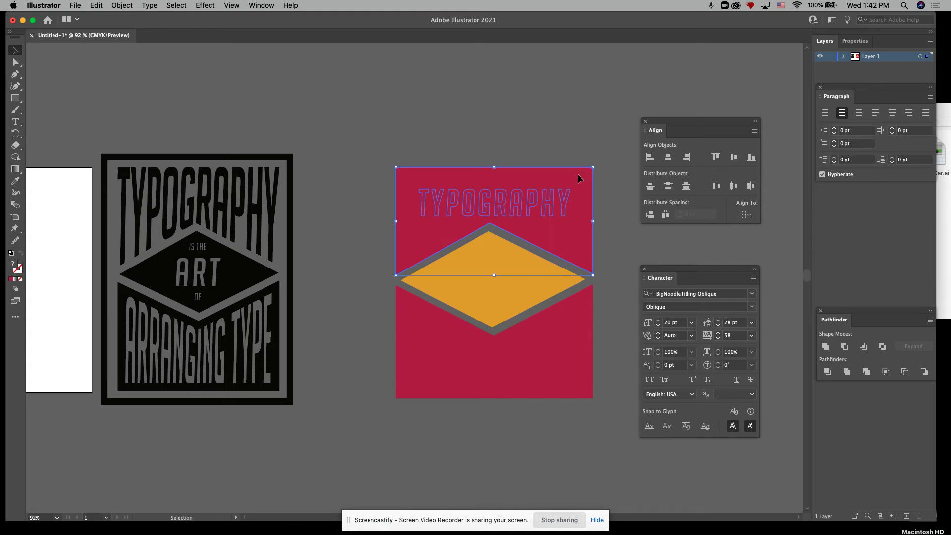
{"action": "left_click", "coordinate": [122, 6]}
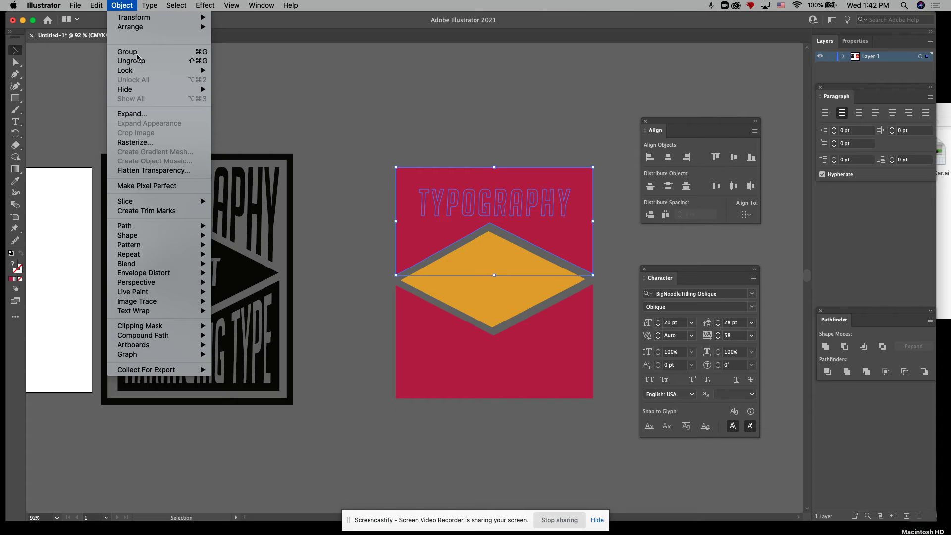
{"action": "mouse_move", "coordinate": [152, 276]}
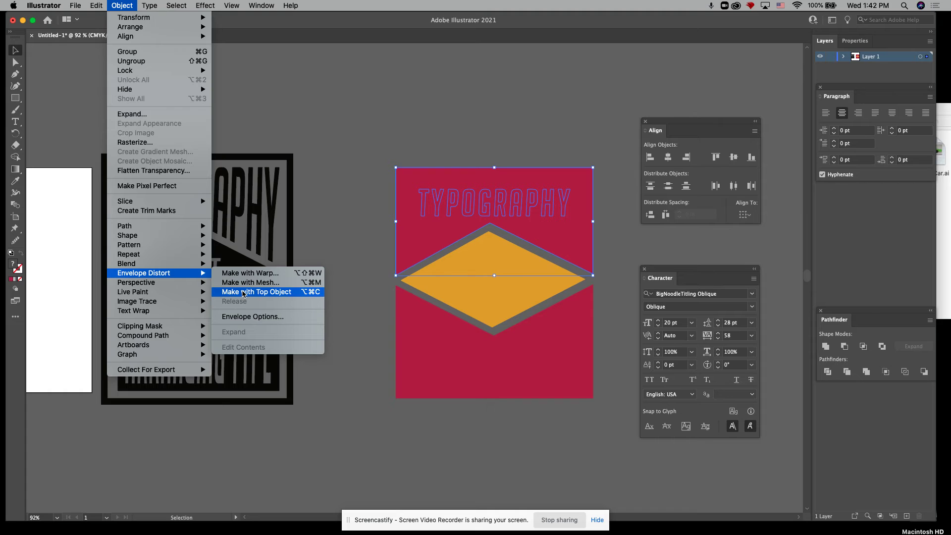
{"action": "left_click", "coordinate": [244, 294]}
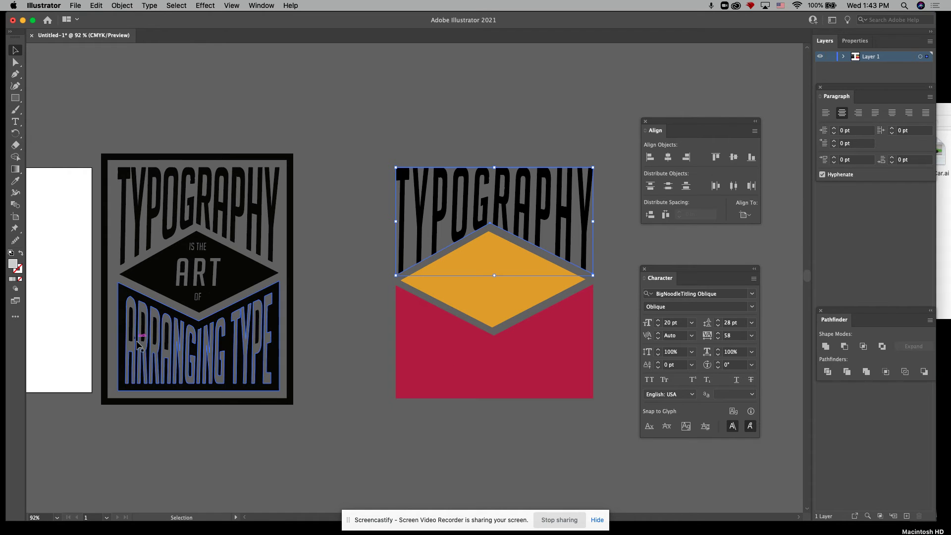
Create a smaller copy inside the lower crimson half using Offset Path with an offset of -0.2 in and Miter joins.
{"action": "left_click", "coordinate": [468, 367]}
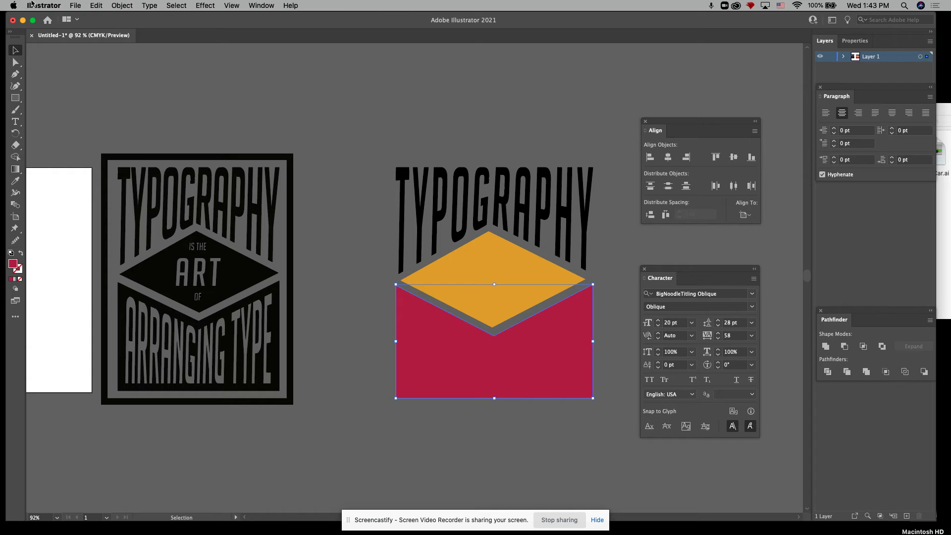
{"action": "left_click", "coordinate": [122, 5]}
{"action": "mouse_move", "coordinate": [132, 235]}
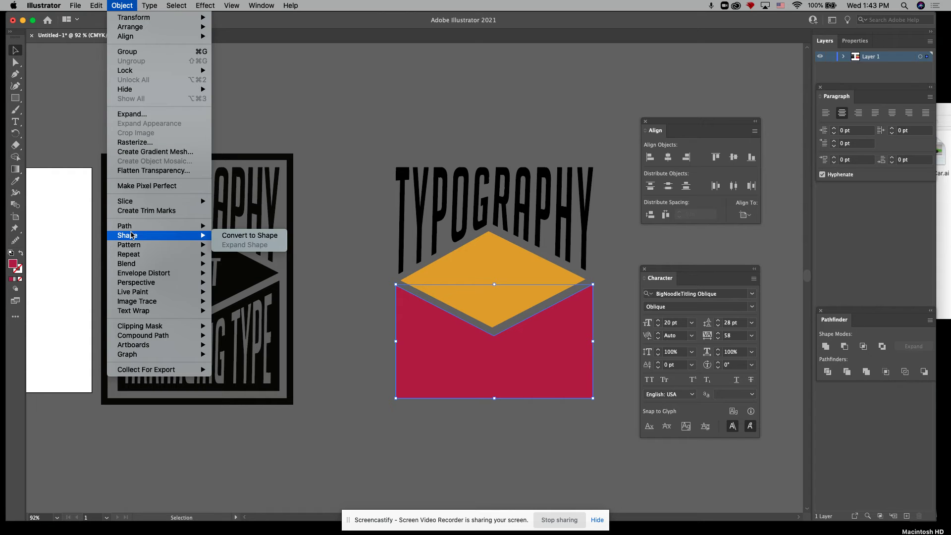
{"action": "mouse_move", "coordinate": [154, 247]}
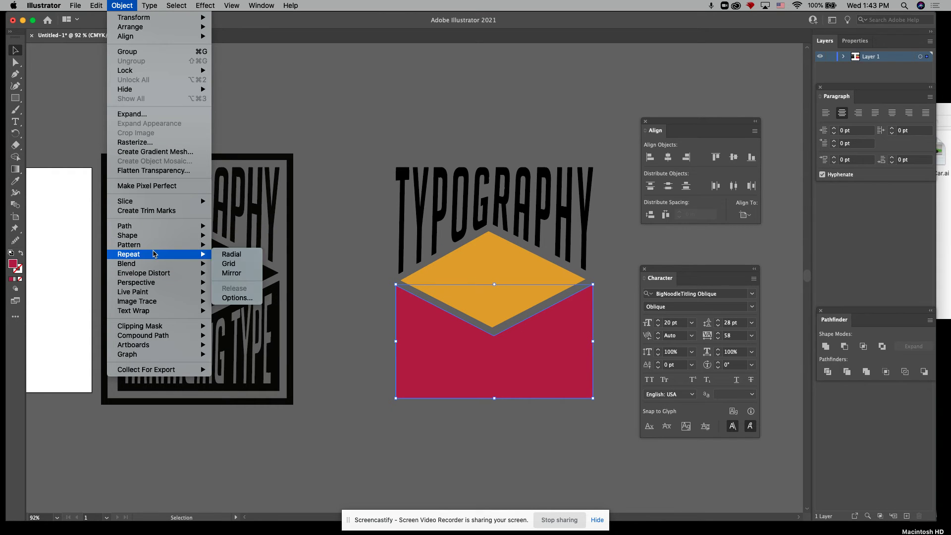
{"action": "mouse_move", "coordinate": [168, 227]}
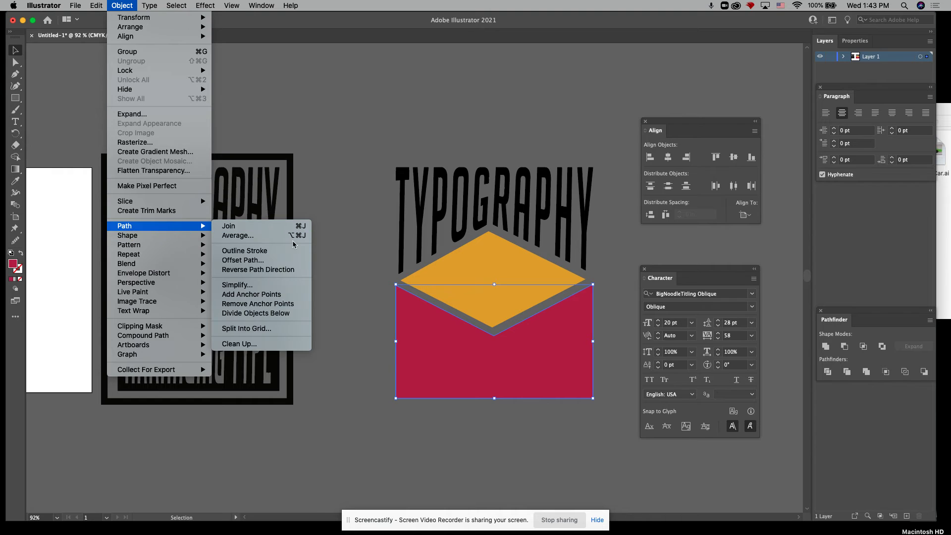
{"action": "left_click", "coordinate": [284, 260]}
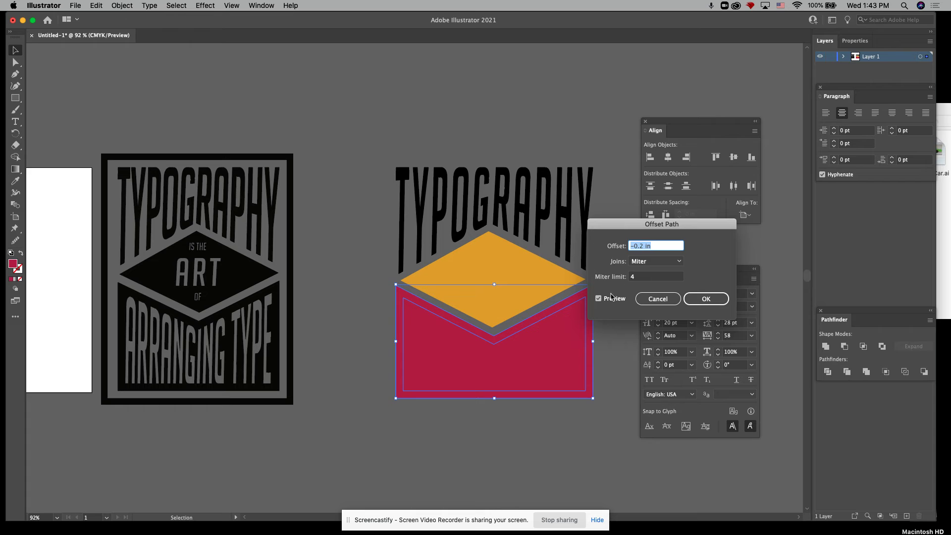
{"action": "left_click", "coordinate": [704, 299]}
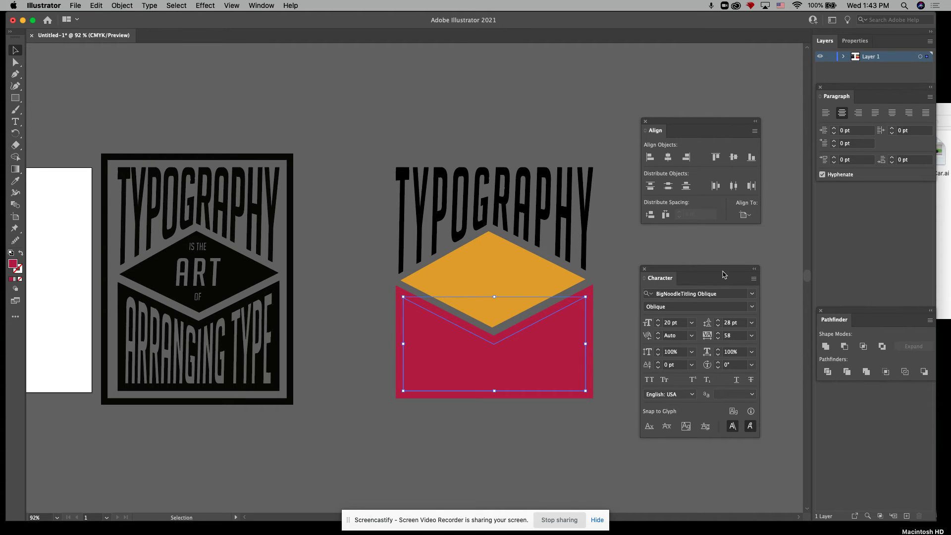
Add the text ARRANGING TYPE in black at 20 pt and move it onto the lower crimson half.
{"action": "left_click", "coordinate": [16, 123]}
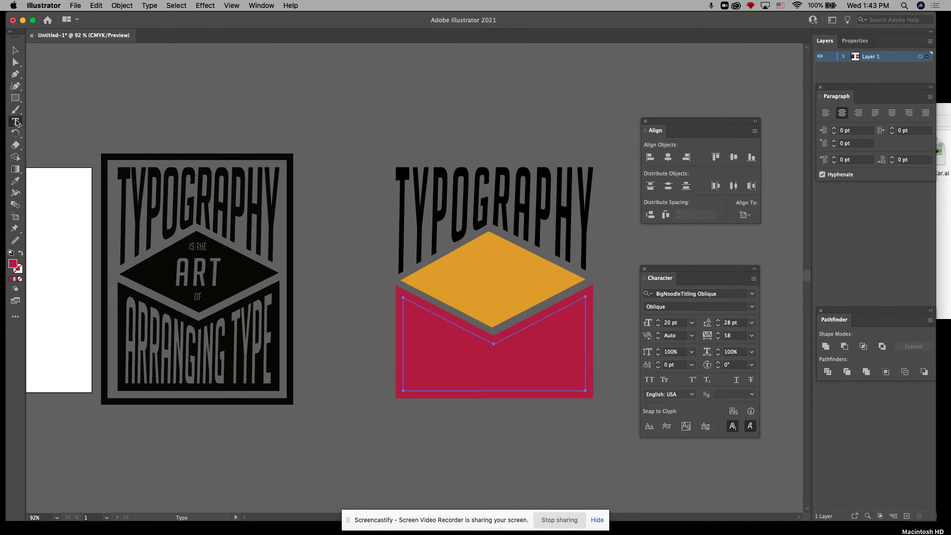
{"action": "left_click", "coordinate": [344, 87]}
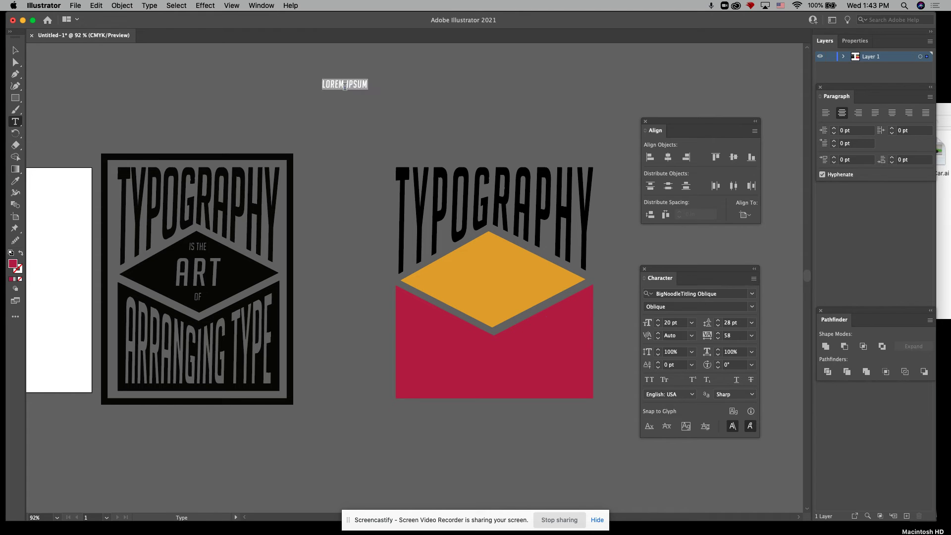
{"action": "type", "text": "ARRAN"}
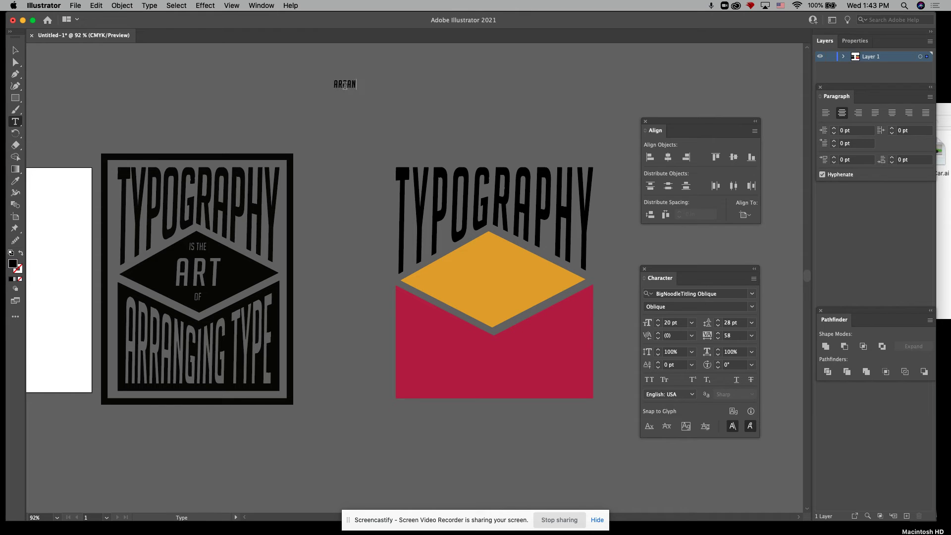
{"action": "type", "text": "GING TYPE"}
{"action": "left_click", "coordinate": [14, 50]}
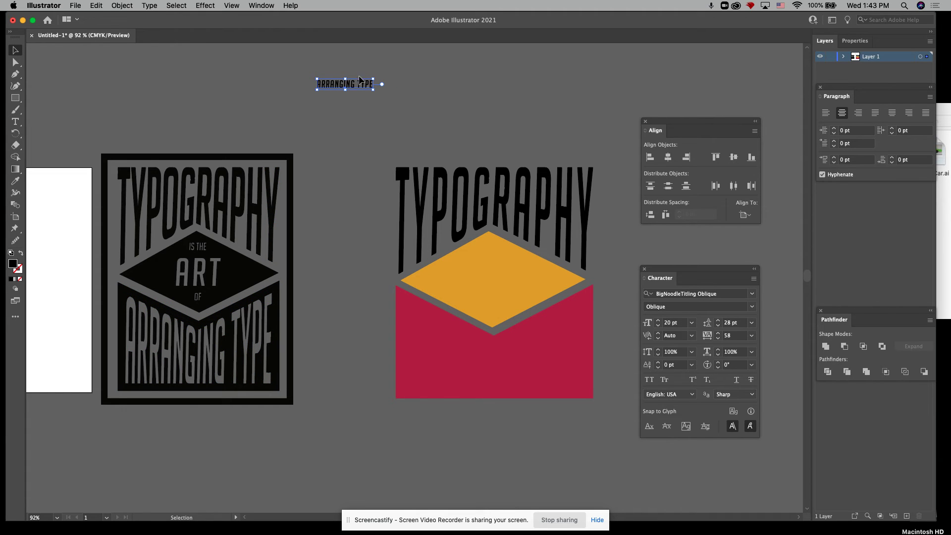
{"action": "left_click", "coordinate": [344, 329]}
{"action": "left_click_drag", "start_coordinate": [354, 86], "coordinate": [499, 364]}
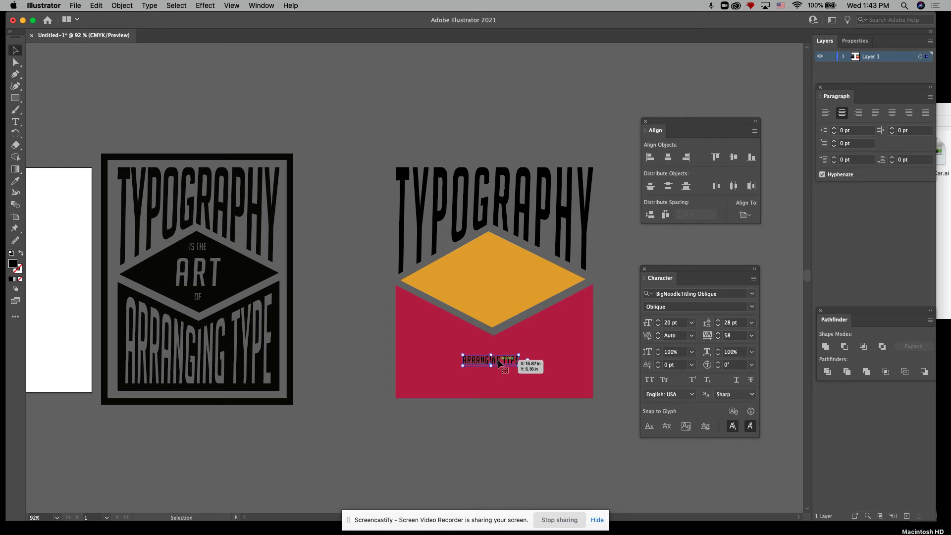
Send the ARRANGING TYPE text backward two levels in the stacking order.
{"action": "right_click", "coordinate": [500, 364]}
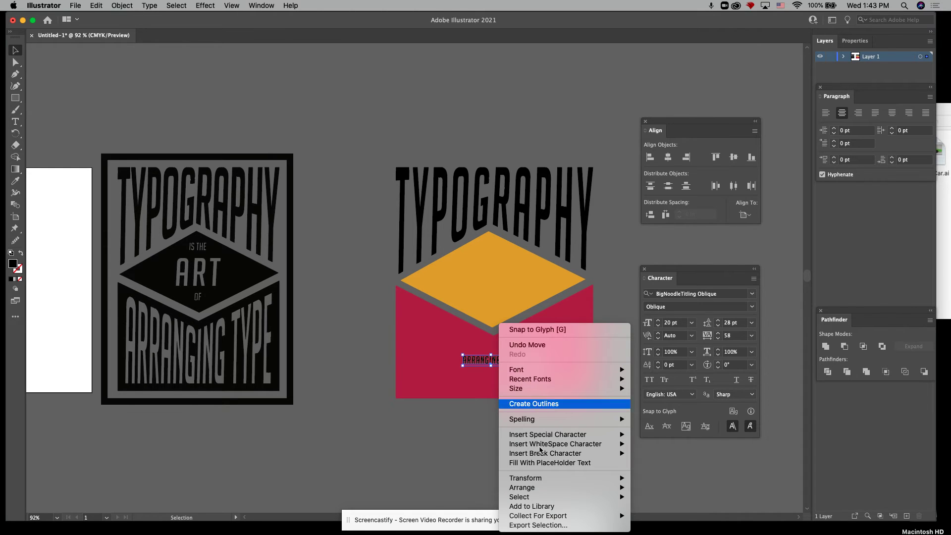
{"action": "mouse_move", "coordinate": [592, 488]}
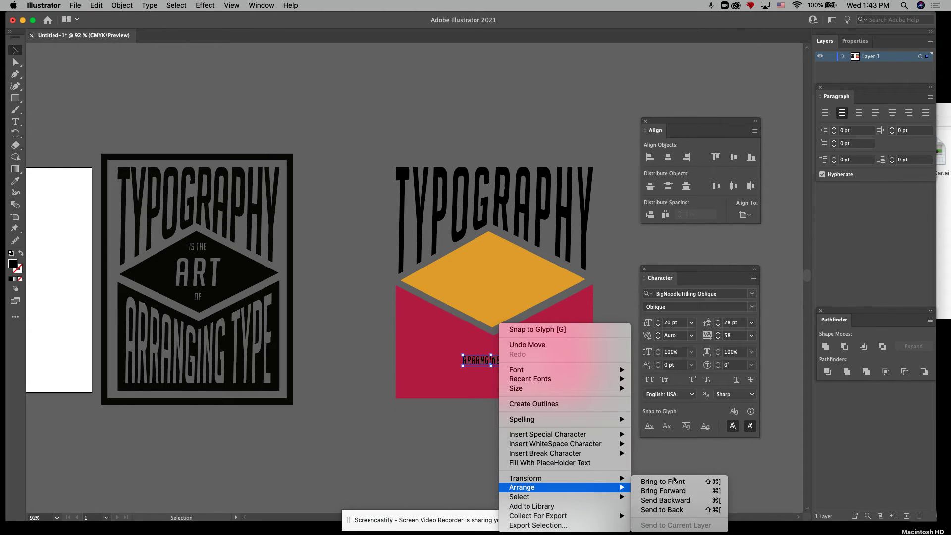
{"action": "left_click", "coordinate": [665, 500]}
{"action": "left_click", "coordinate": [499, 455]}
{"action": "left_click", "coordinate": [490, 363]}
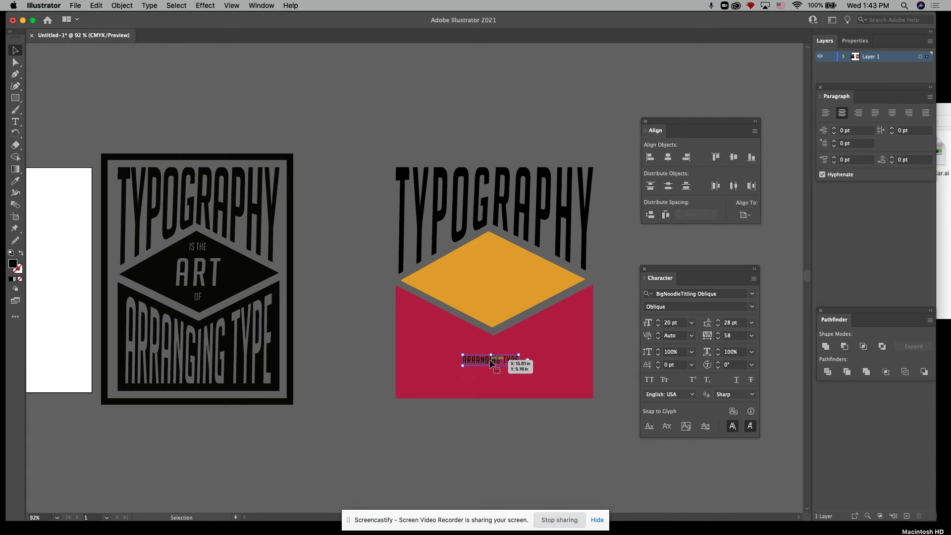
{"action": "right_click", "coordinate": [491, 363]}
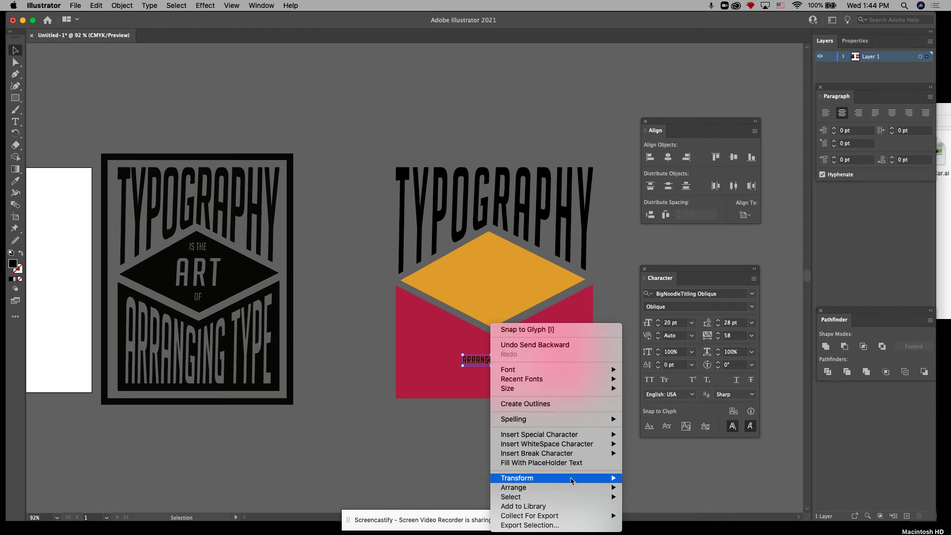
{"action": "mouse_move", "coordinate": [574, 488]}
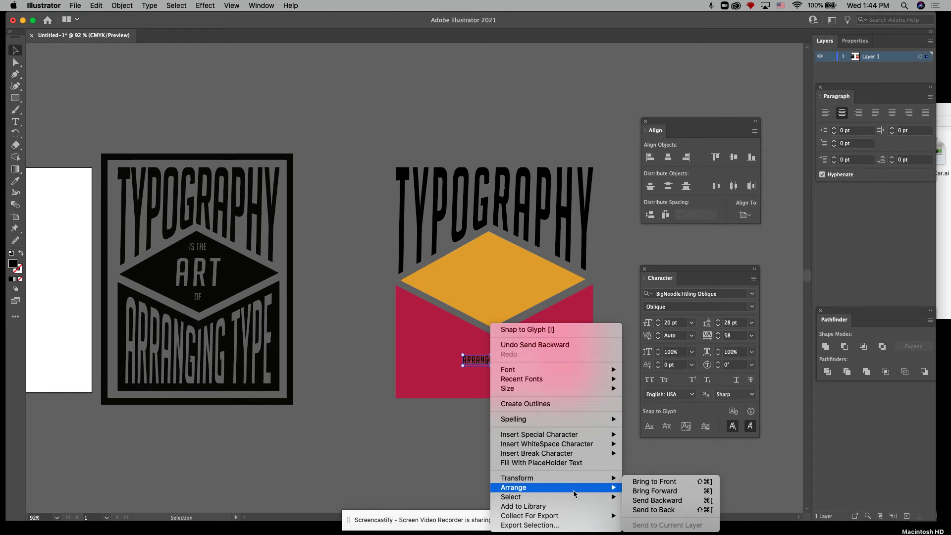
{"action": "left_click", "coordinate": [685, 501]}
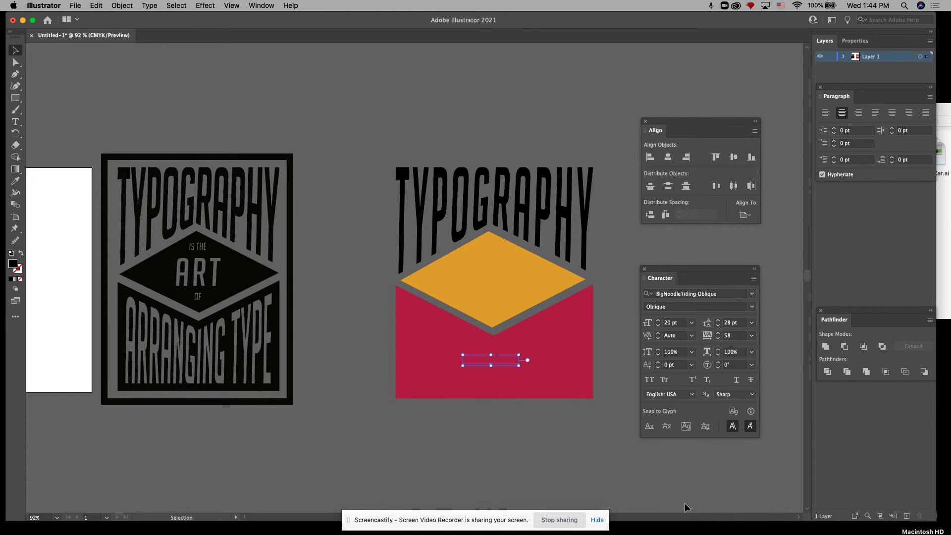
Undo the text's last Send Backward and send the smaller copy inside the lower crimson half backward.
{"action": "left_click", "coordinate": [583, 460]}
{"action": "left_click", "coordinate": [557, 366]}
{"action": "key", "text": "a"}
{"action": "key", "text": "v"}
{"action": "key", "text": "super+bracketleft"}
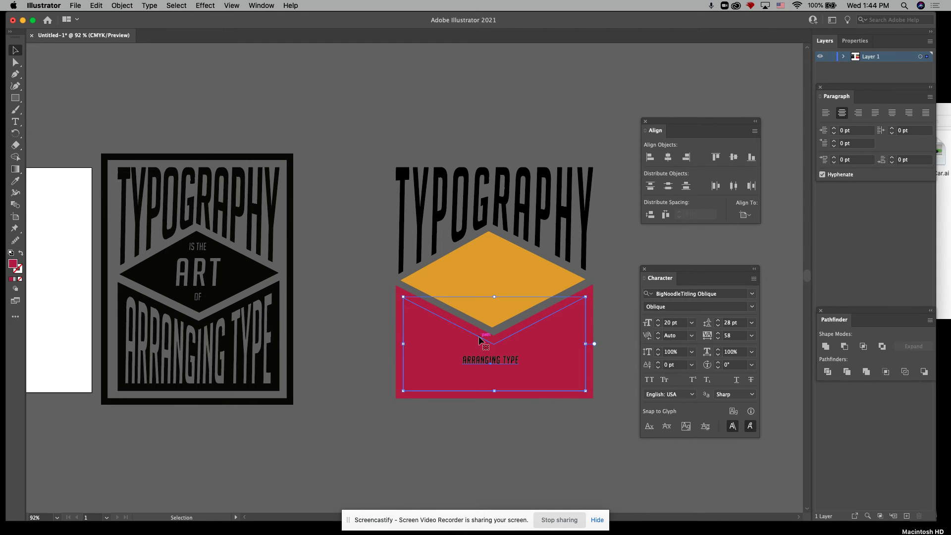
{"action": "right_click", "coordinate": [498, 365]}
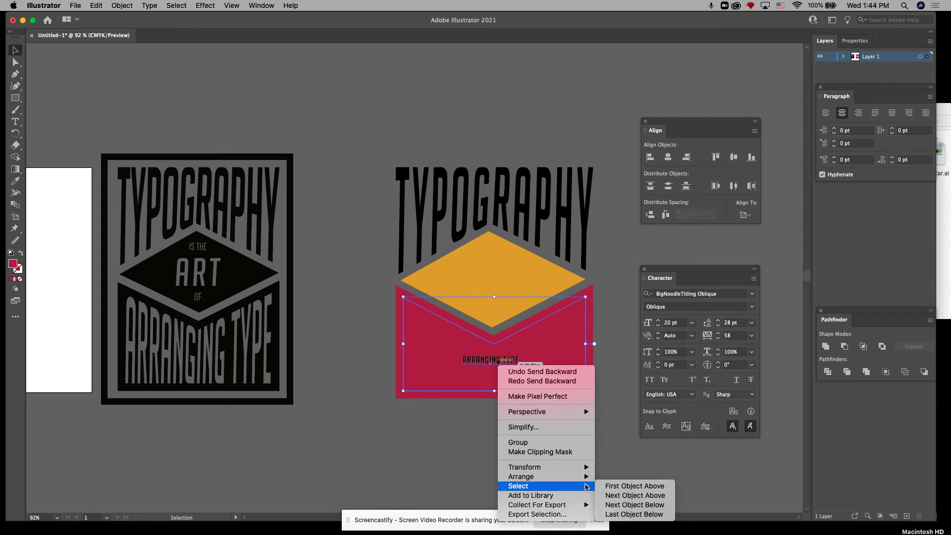
{"action": "mouse_move", "coordinate": [587, 478]}
{"action": "left_click", "coordinate": [635, 497]}
Try to shape the live ARRANGING TYPE text to the smaller crimson copy with Envelope Distort, Make with Top Object.
{"action": "left_click", "coordinate": [561, 360], "text": "shift"}
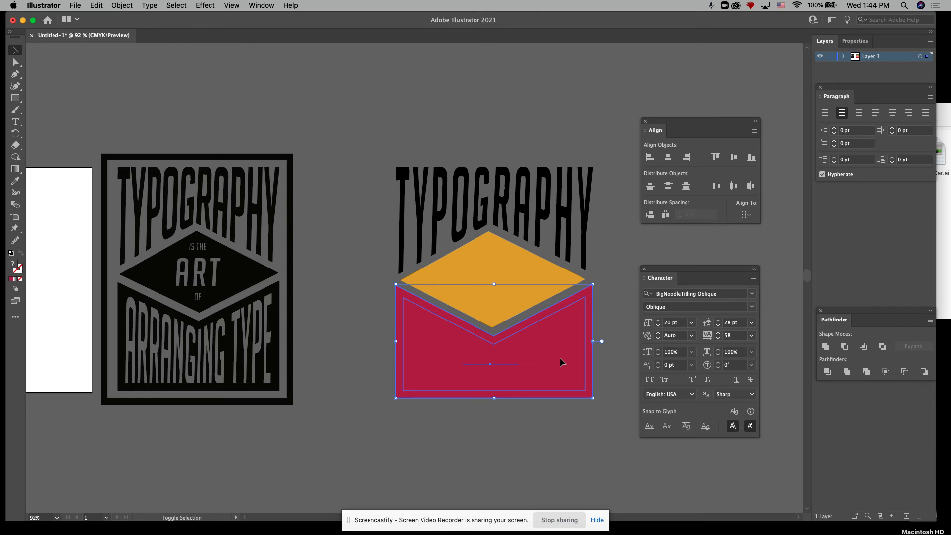
{"action": "left_click", "coordinate": [400, 367], "text": "shift"}
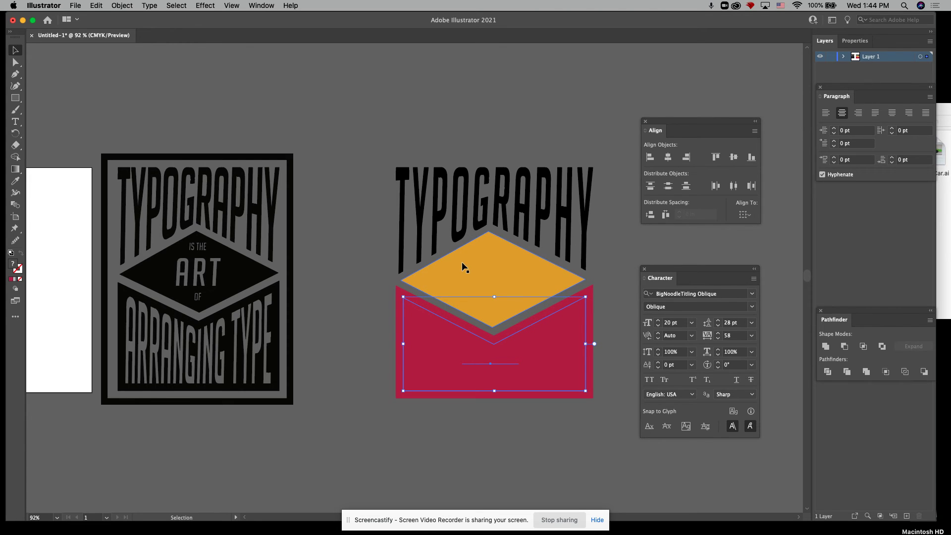
{"action": "left_click", "coordinate": [122, 5]}
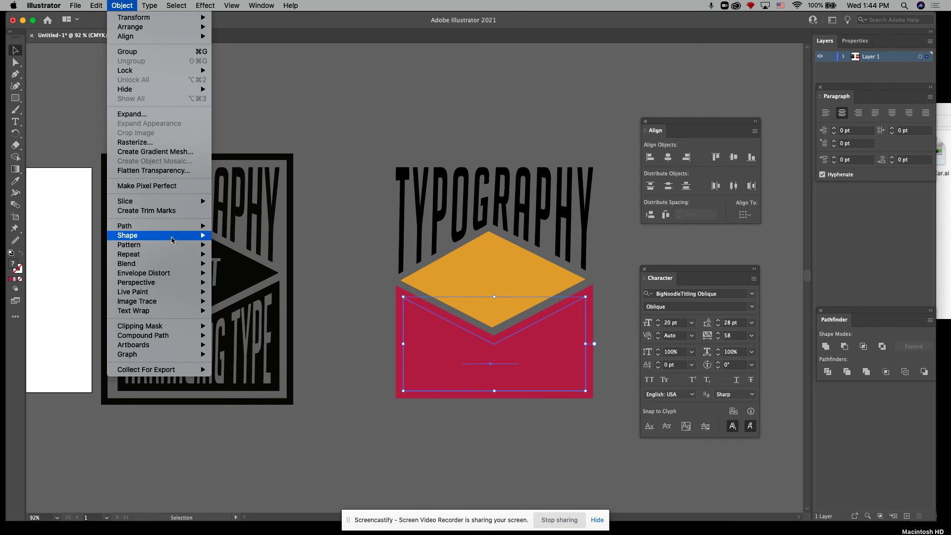
{"action": "mouse_move", "coordinate": [177, 273]}
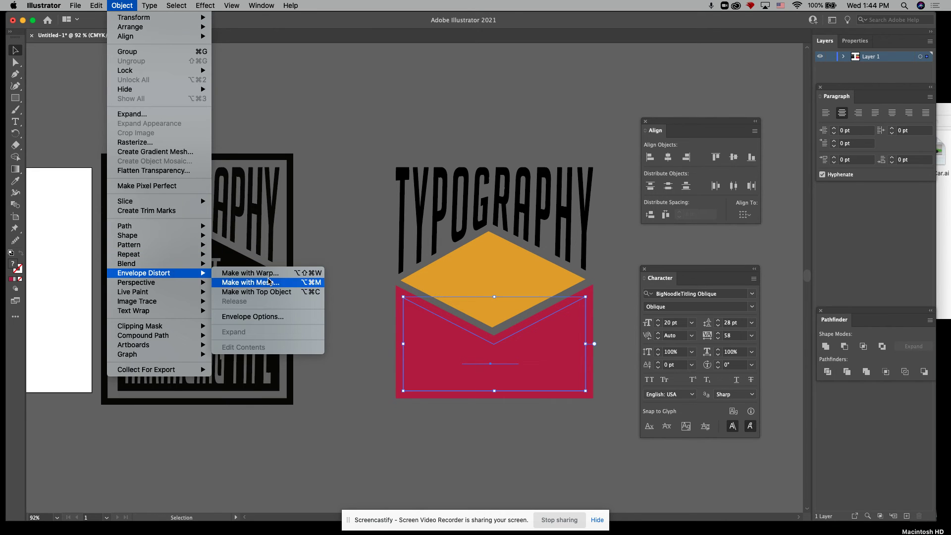
{"action": "left_click", "coordinate": [273, 292]}
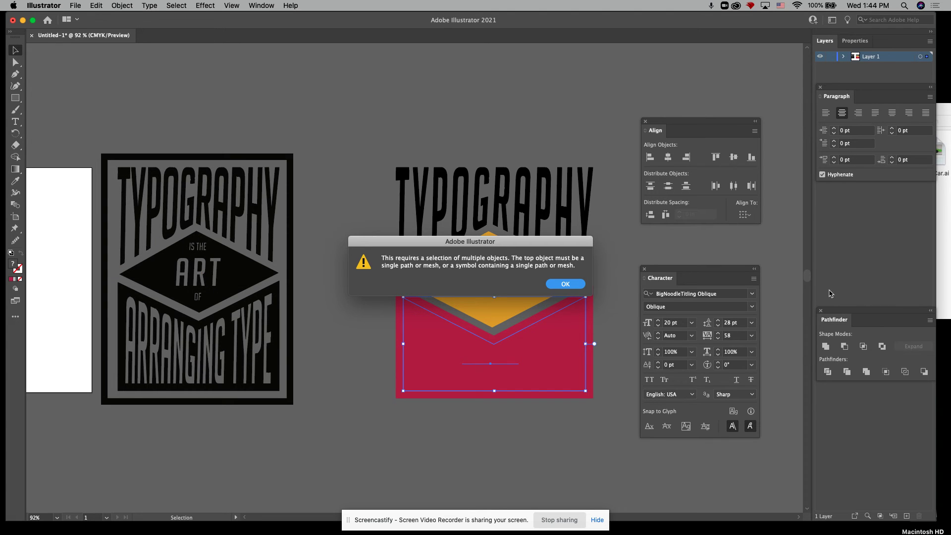
{"action": "left_click", "coordinate": [564, 285]}
{"action": "left_click", "coordinate": [551, 418]}
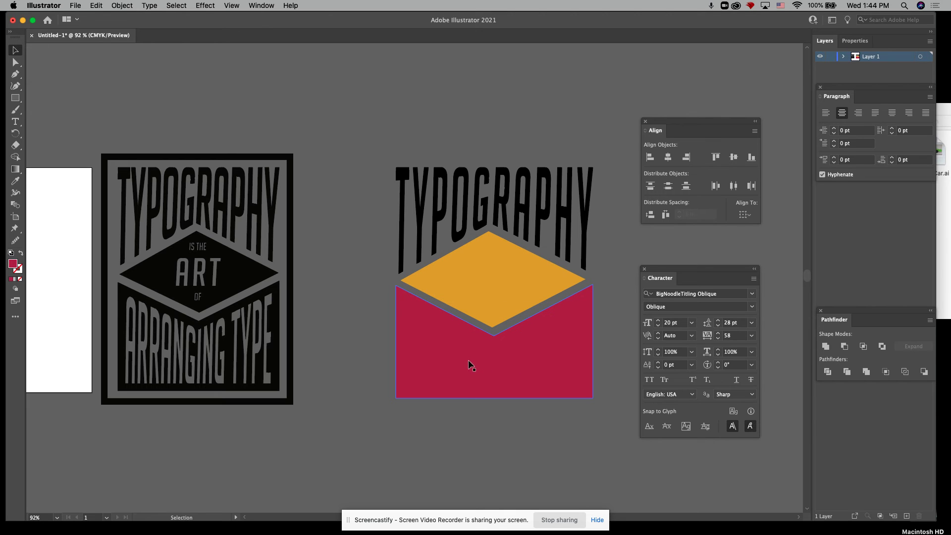
Select only the ARRANGING TYPE text hidden behind the lower crimson half and convert it to outlines.
{"action": "left_click_drag", "start_coordinate": [538, 405], "coordinate": [538, 405]}
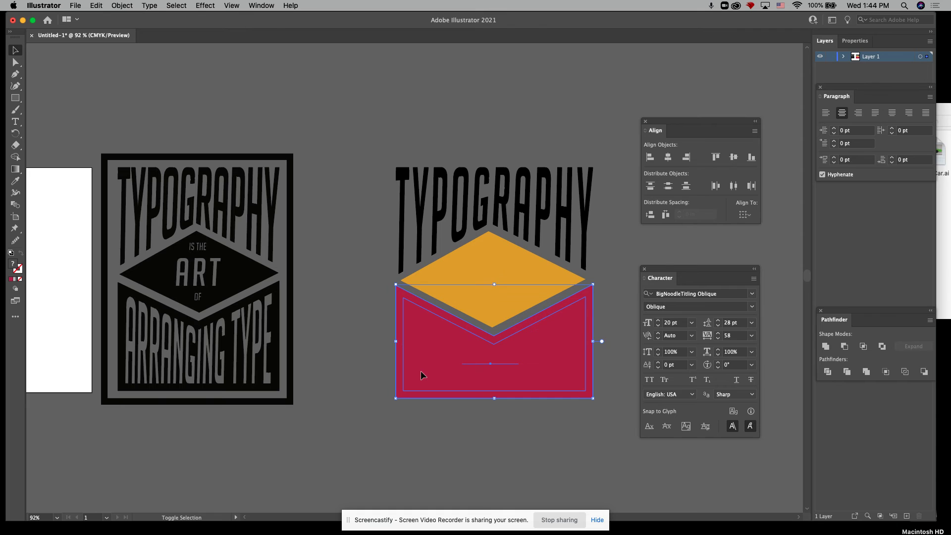
{"action": "left_click", "coordinate": [404, 379]}
{"action": "left_click", "coordinate": [404, 380], "text": "shift"}
{"action": "left_click", "coordinate": [110, 5]}
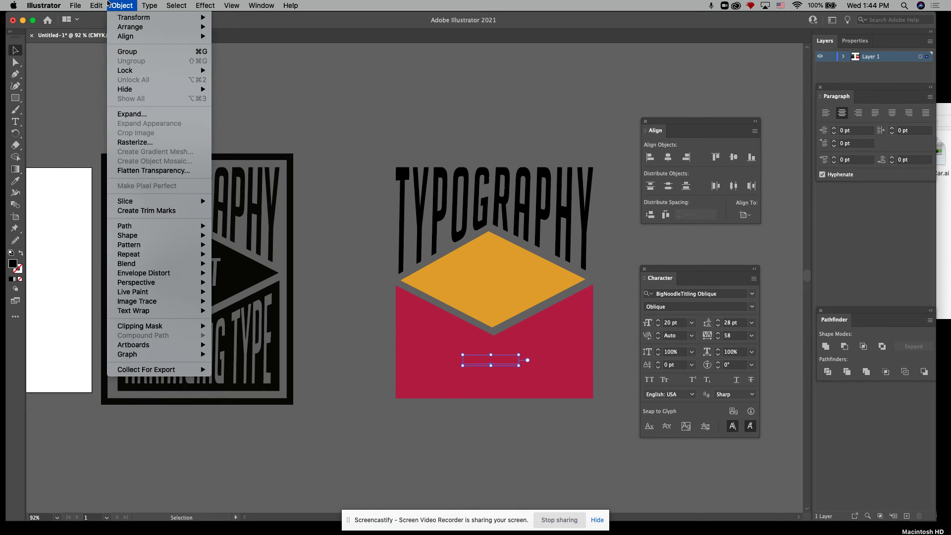
{"action": "left_click", "coordinate": [108, 4]}
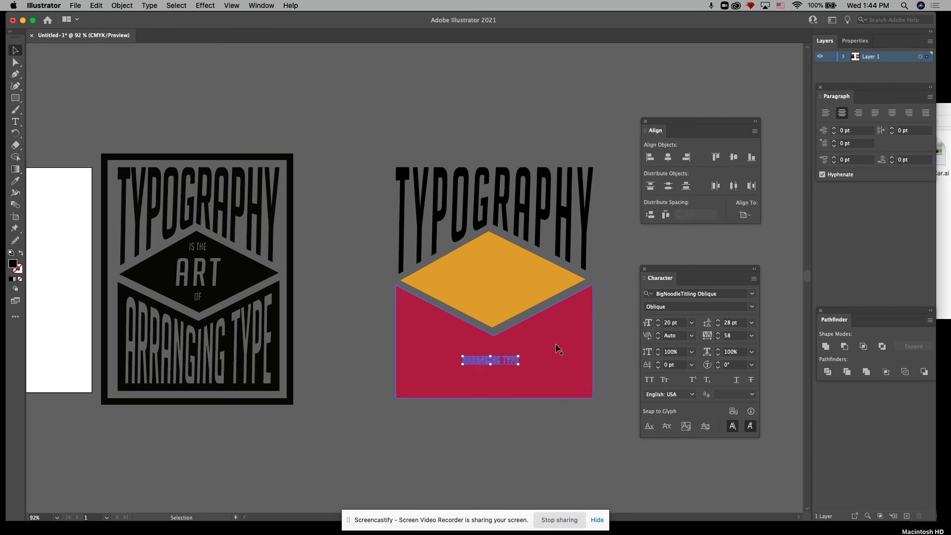
Try Envelope Distort, Make with Top Object on the ARRANGING TYPE outlines together with the smaller crimson copy.
{"action": "left_click", "coordinate": [379, 398]}
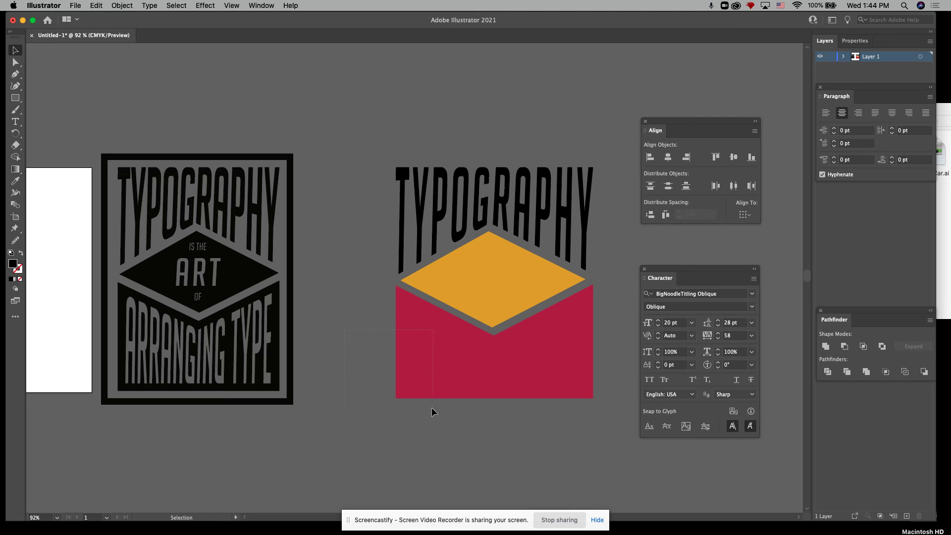
{"action": "left_click_drag", "start_coordinate": [453, 407], "coordinate": [454, 407]}
{"action": "left_click", "coordinate": [570, 406]}
{"action": "left_click", "coordinate": [441, 347]}
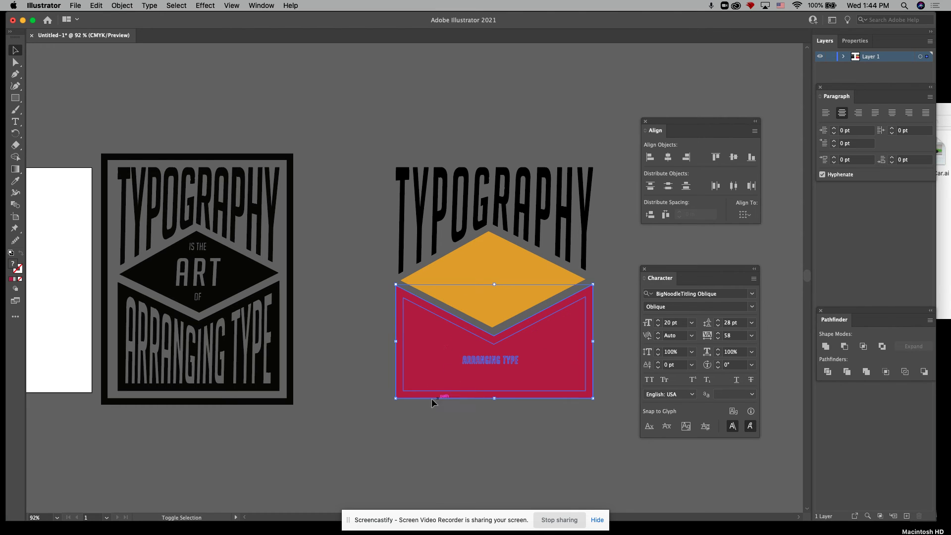
{"action": "left_click", "coordinate": [401, 396], "text": "shift"}
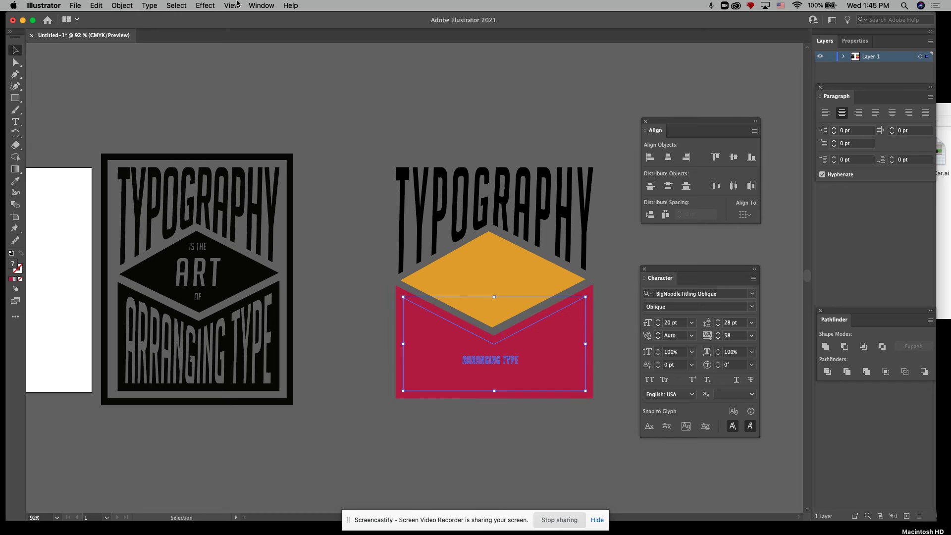
{"action": "left_click", "coordinate": [95, 5]}
{"action": "mouse_move", "coordinate": [119, 5]}
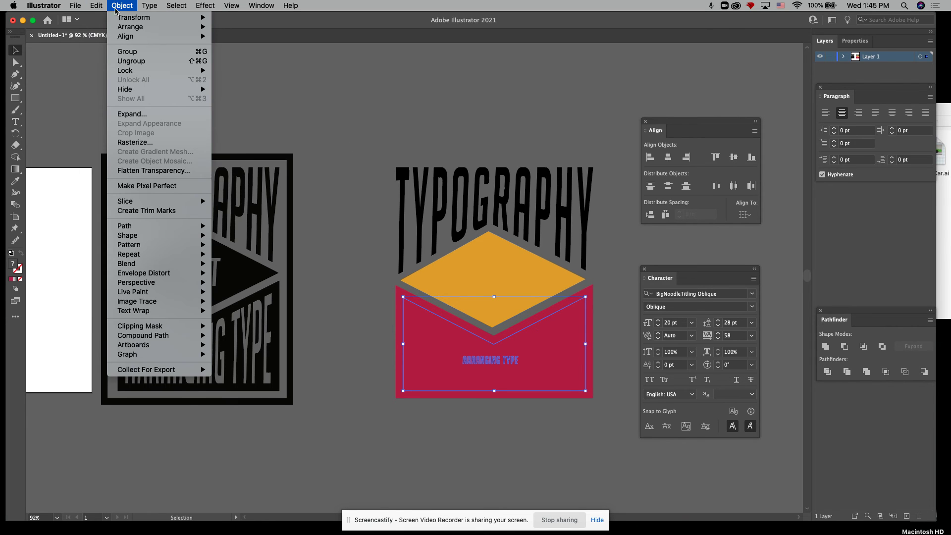
{"action": "mouse_move", "coordinate": [176, 275]}
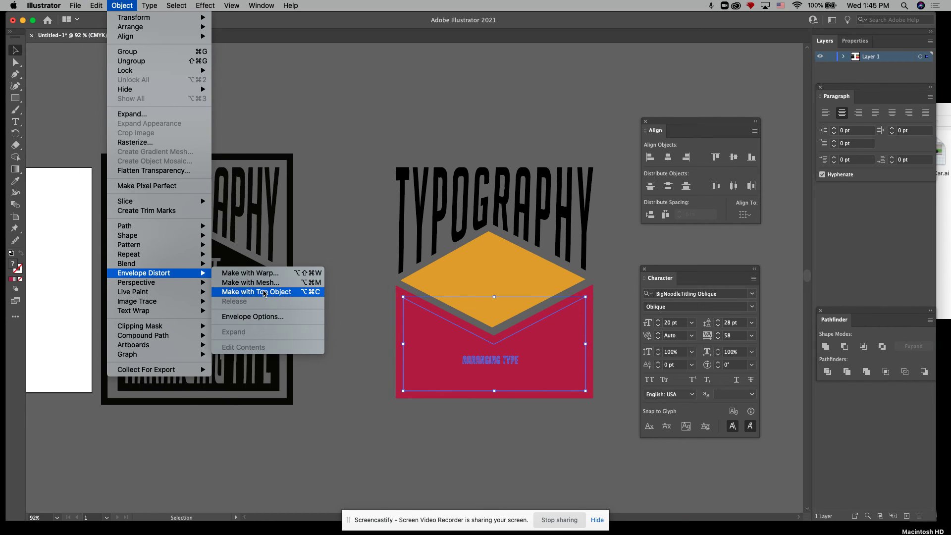
{"action": "left_click", "coordinate": [264, 292]}
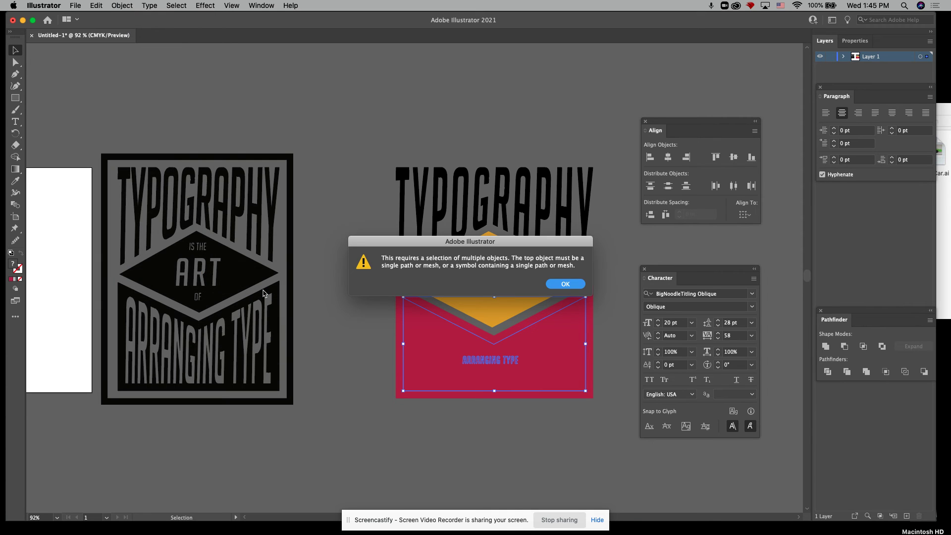
{"action": "left_click", "coordinate": [568, 287]}
{"action": "left_click", "coordinate": [512, 413]}
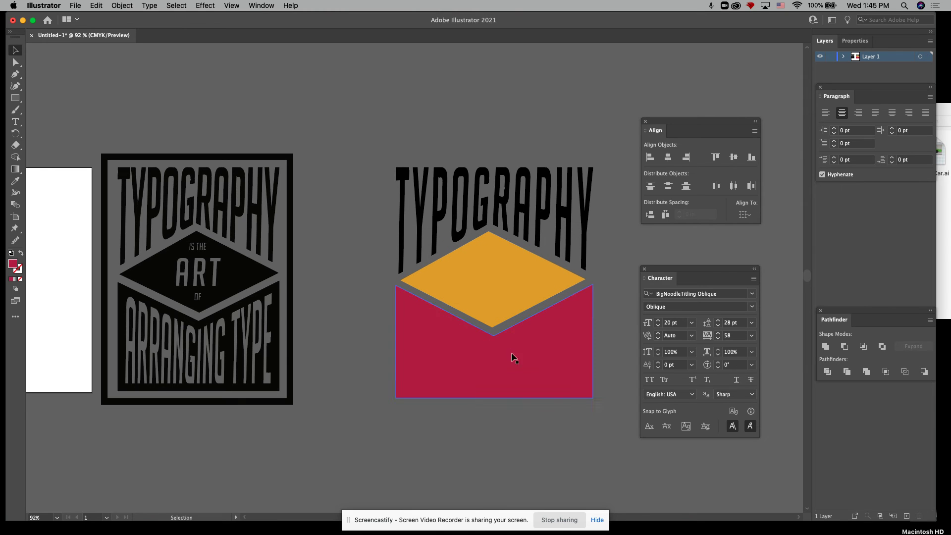
Shift the larger lower crimson half down to check beneath it, and undo the move and the text outlining.
{"action": "left_click_drag", "start_coordinate": [517, 379], "coordinate": [518, 413]}
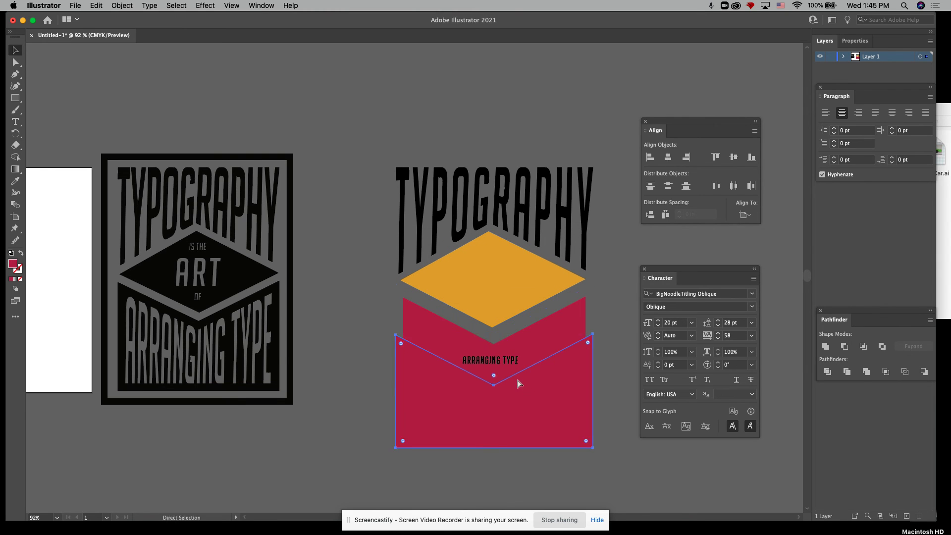
{"action": "key", "text": "super+z"}
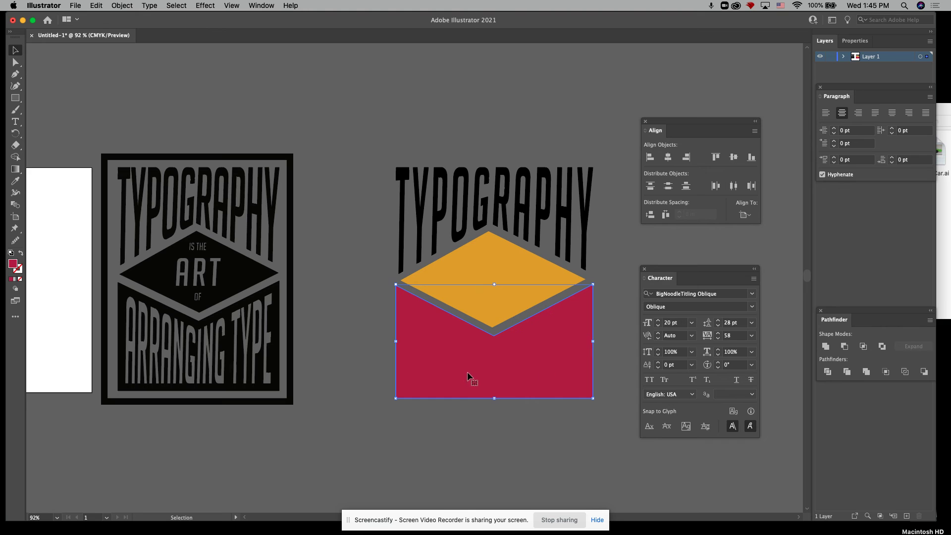
{"action": "left_click", "coordinate": [487, 354]}
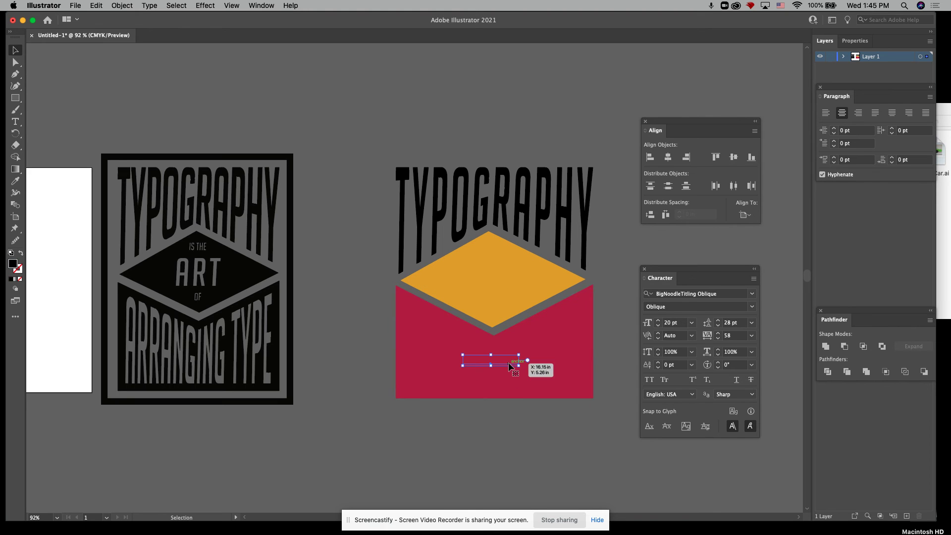
{"action": "mouse_move", "coordinate": [506, 364]}
{"action": "left_mouse_down"}
{"action": "mouse_move", "coordinate": [577, 448]}
{"action": "mouse_move", "coordinate": [505, 360]}
{"action": "left_mouse_up"}
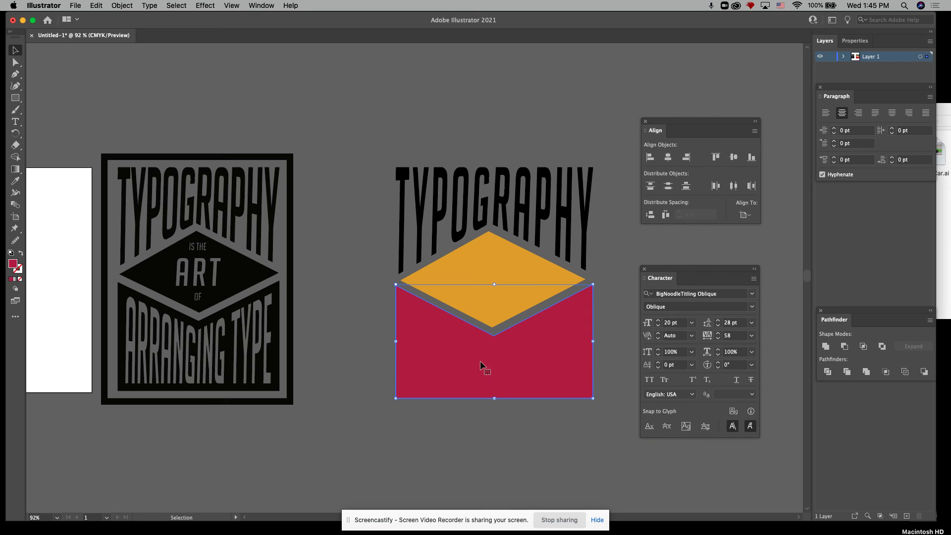
Undo the text's Send Backward and try sending the larger lower crimson half to the back.
{"action": "key", "text": "super+shift+bracketleft"}
{"action": "right_click", "coordinate": [477, 361]}
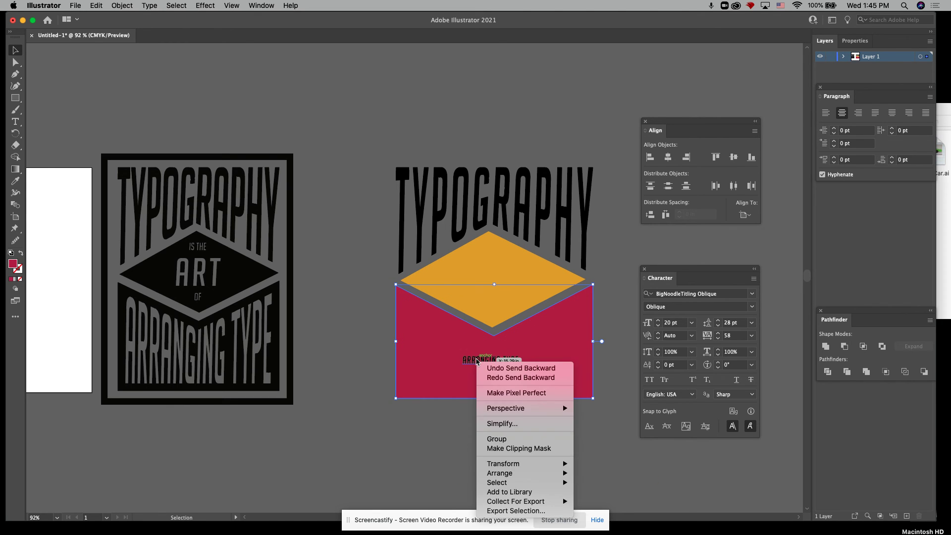
{"action": "mouse_move", "coordinate": [542, 474]}
{"action": "left_click", "coordinate": [630, 501]}
{"action": "left_click", "coordinate": [574, 437]}
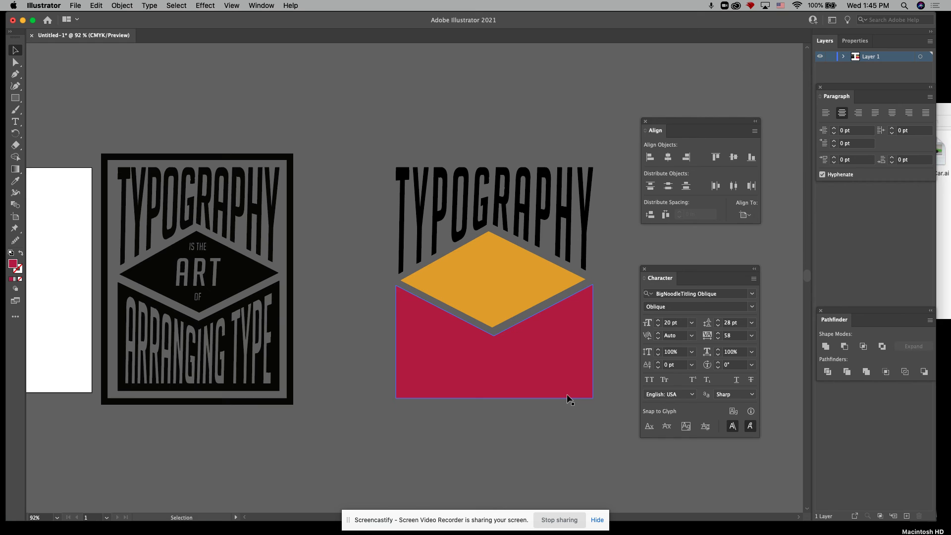
Send the ARRANGING TYPE text to the back of the stacking order and convert it to outlines.
{"action": "left_click", "coordinate": [507, 363]}
{"action": "right_click", "coordinate": [508, 364]}
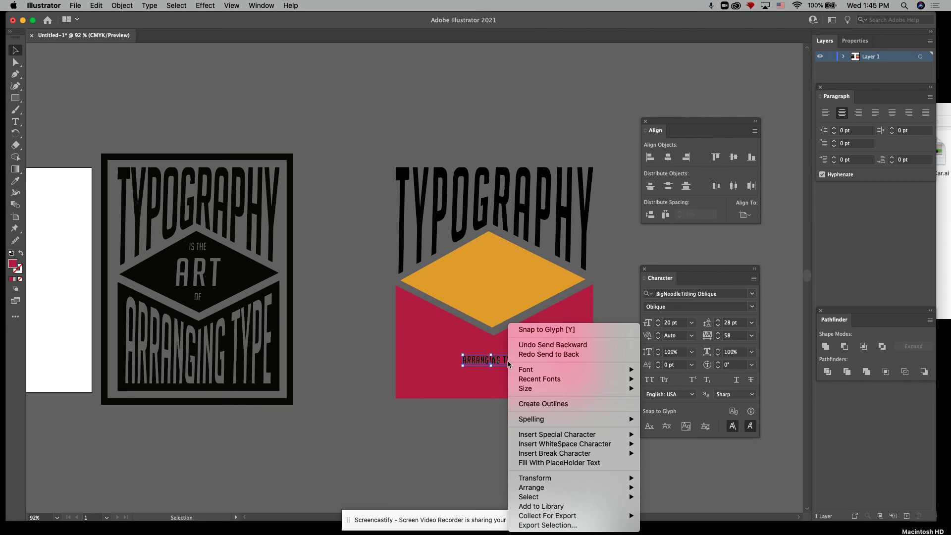
{"action": "mouse_move", "coordinate": [587, 488]}
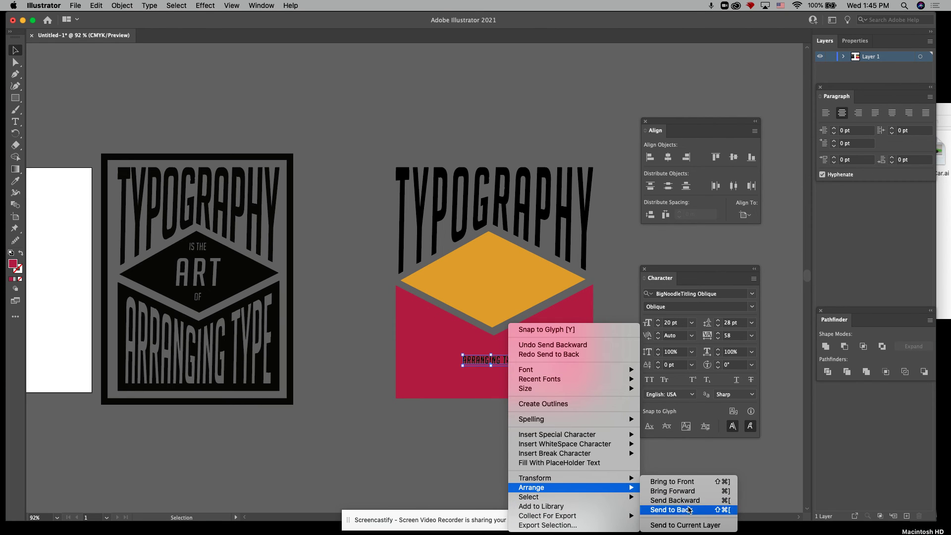
{"action": "left_click", "coordinate": [673, 510]}
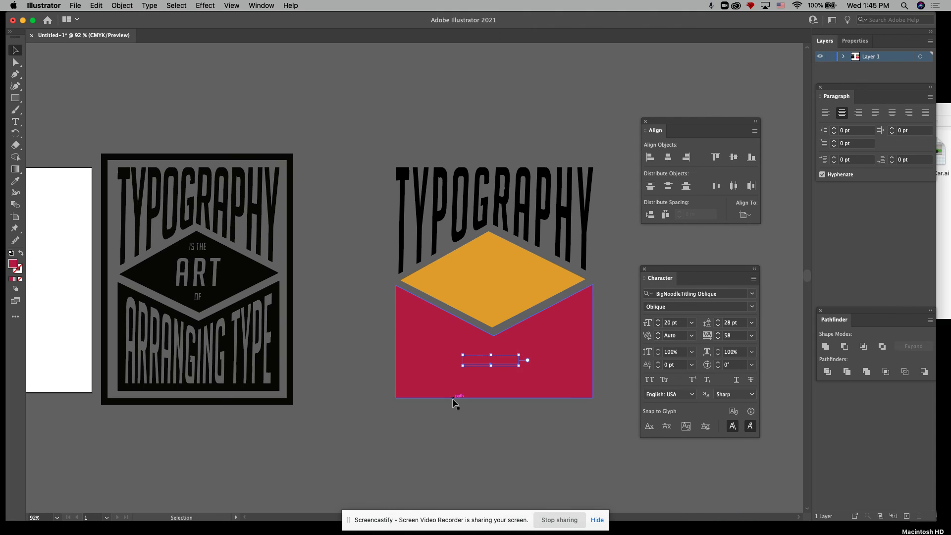
{"action": "key", "text": "super+z"}
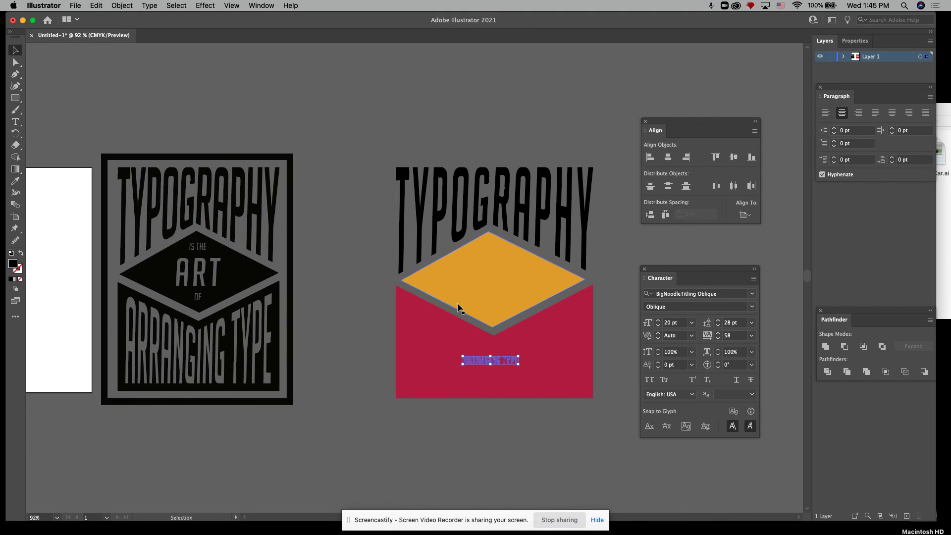
Envelope-distort the ARRANGING TYPE outlines with the smaller crimson copy using Make with Top Object.
{"action": "left_click", "coordinate": [437, 357], "text": "shift"}
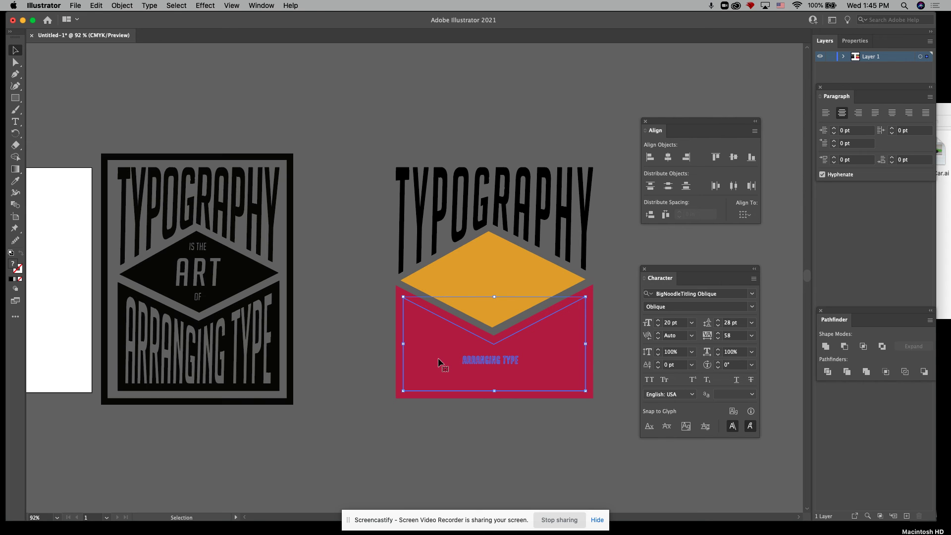
{"action": "left_click", "coordinate": [122, 6]}
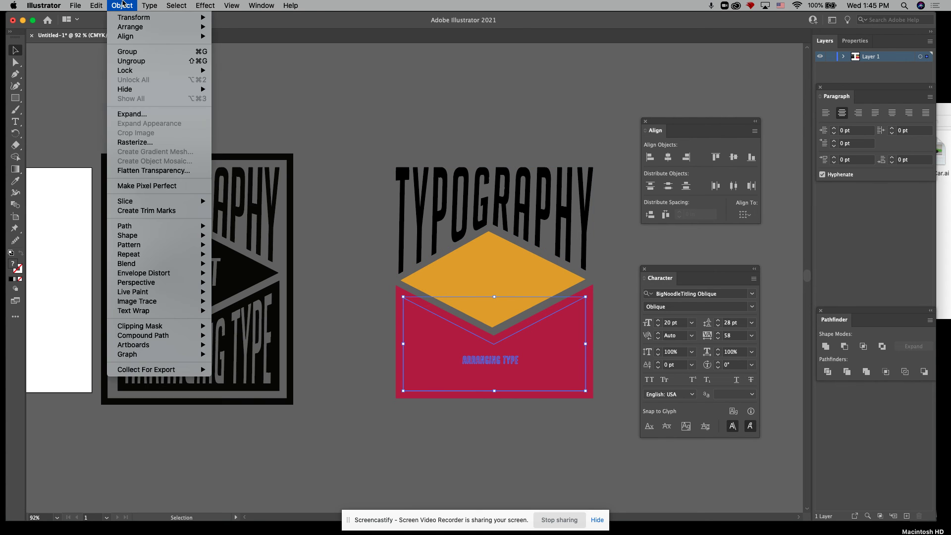
{"action": "mouse_move", "coordinate": [159, 273]}
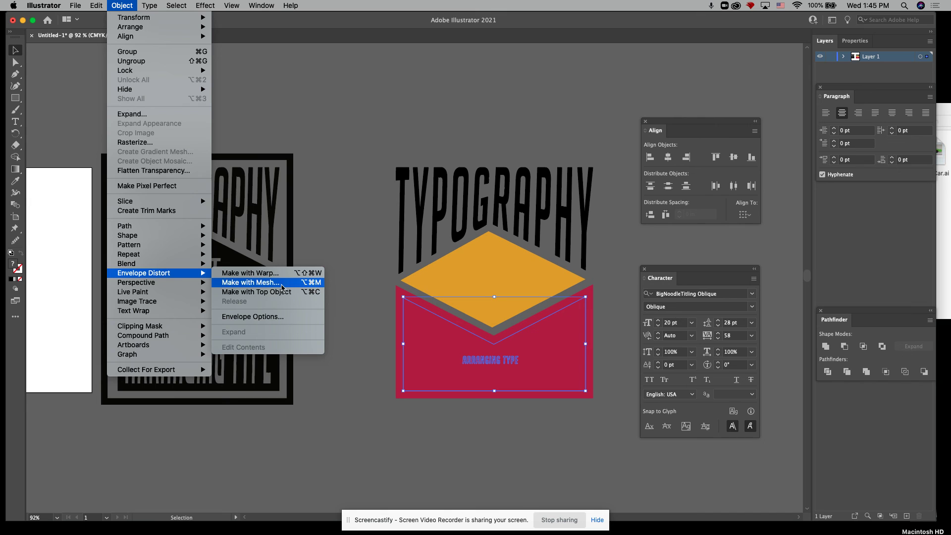
{"action": "left_click", "coordinate": [281, 293]}
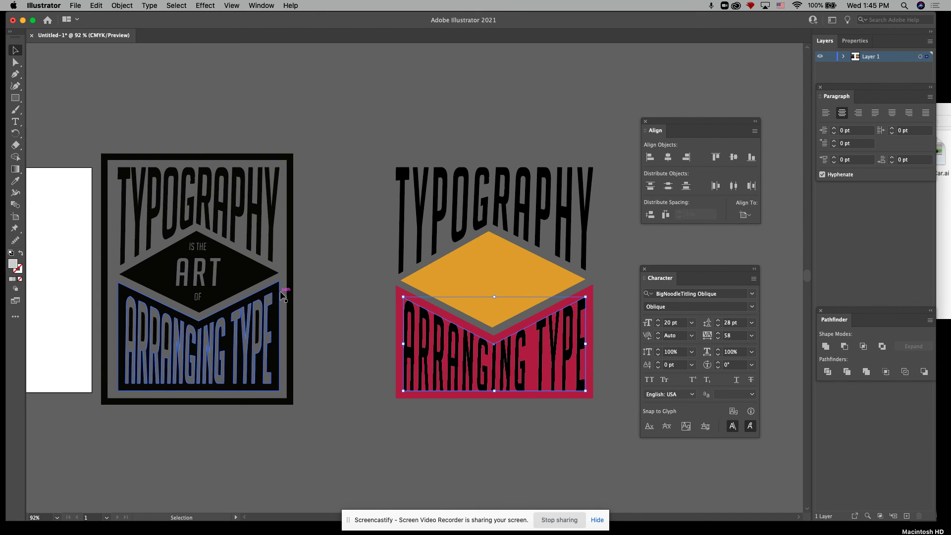
{"action": "left_click", "coordinate": [520, 406]}
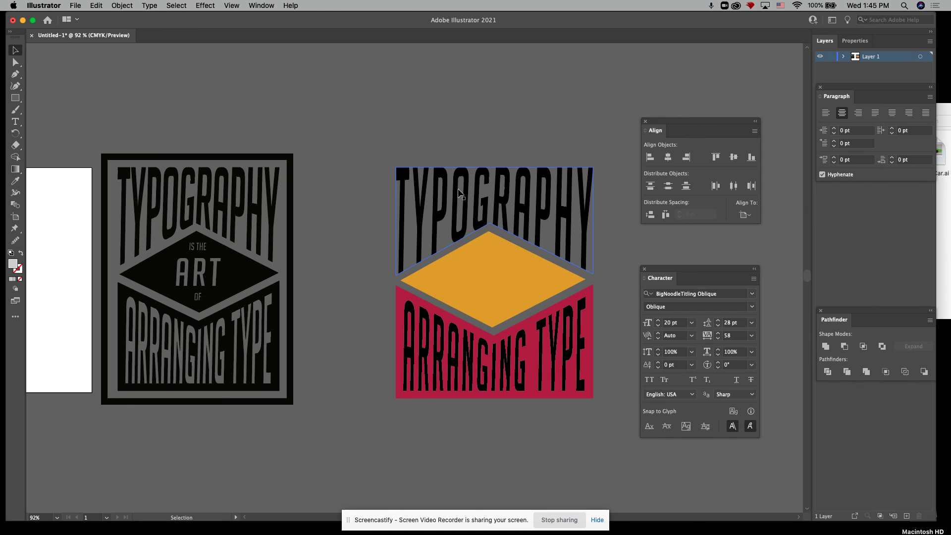
{"action": "left_click", "coordinate": [539, 343]}
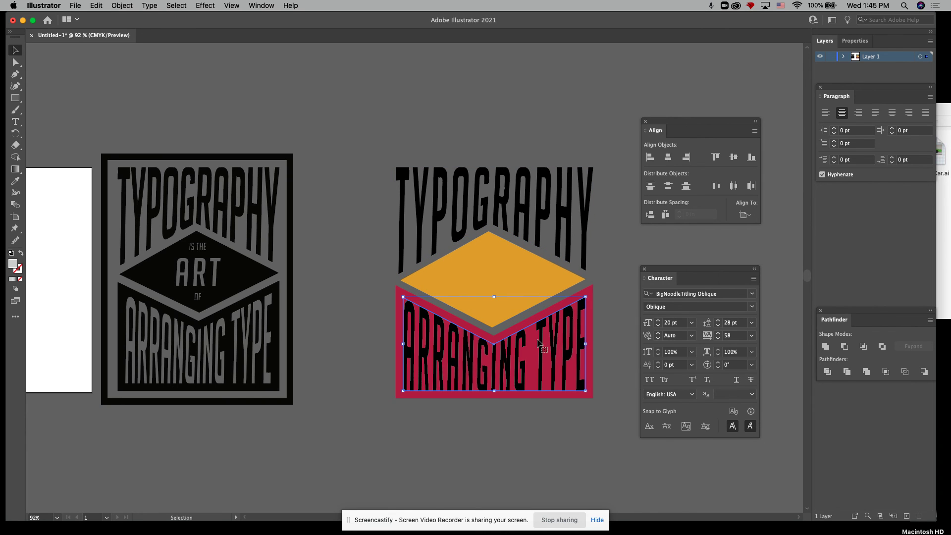
{"action": "left_click", "coordinate": [591, 369], "text": "shift"}
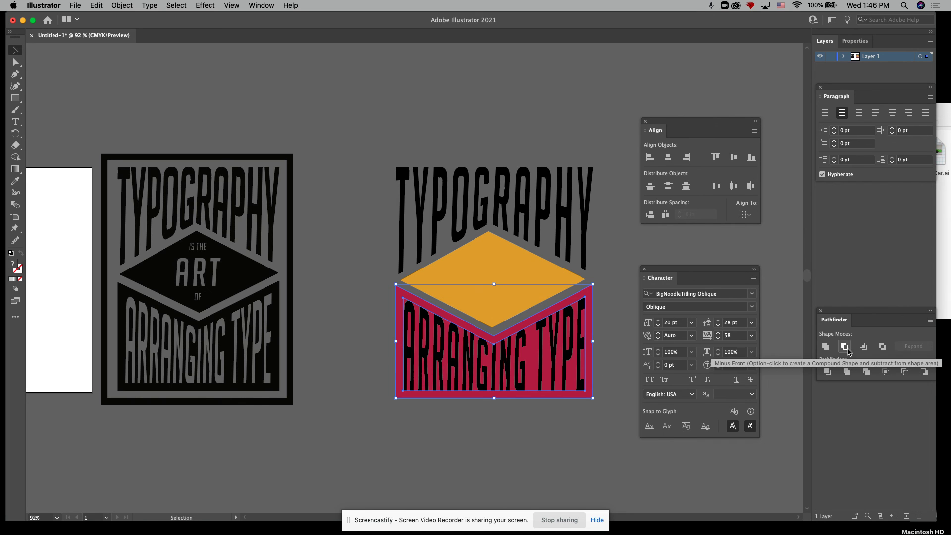
{"action": "left_click", "coordinate": [563, 424]}
Expand the distorted ARRANGING TYPE lettering with the Object and Fill options.
{"action": "left_click", "coordinate": [533, 371]}
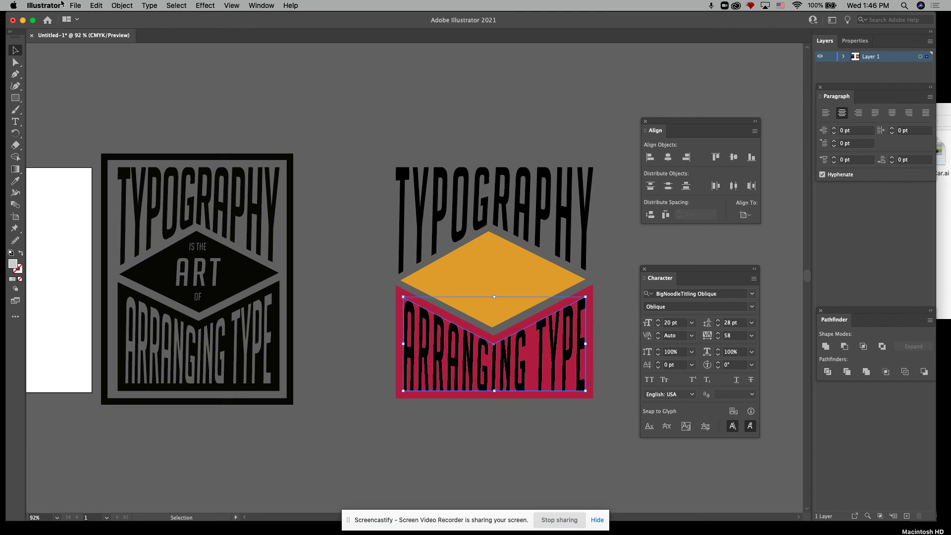
{"action": "left_click", "coordinate": [122, 5]}
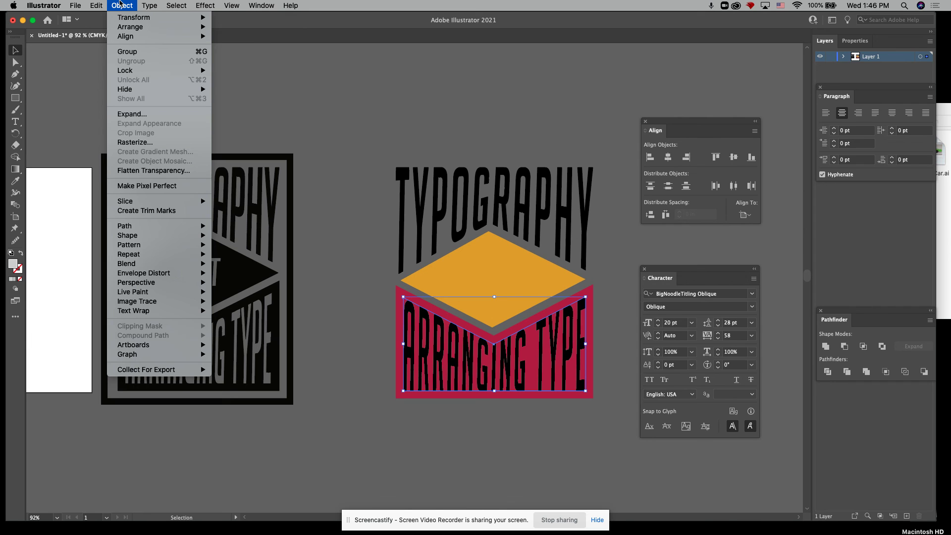
{"action": "left_click", "coordinate": [144, 119]}
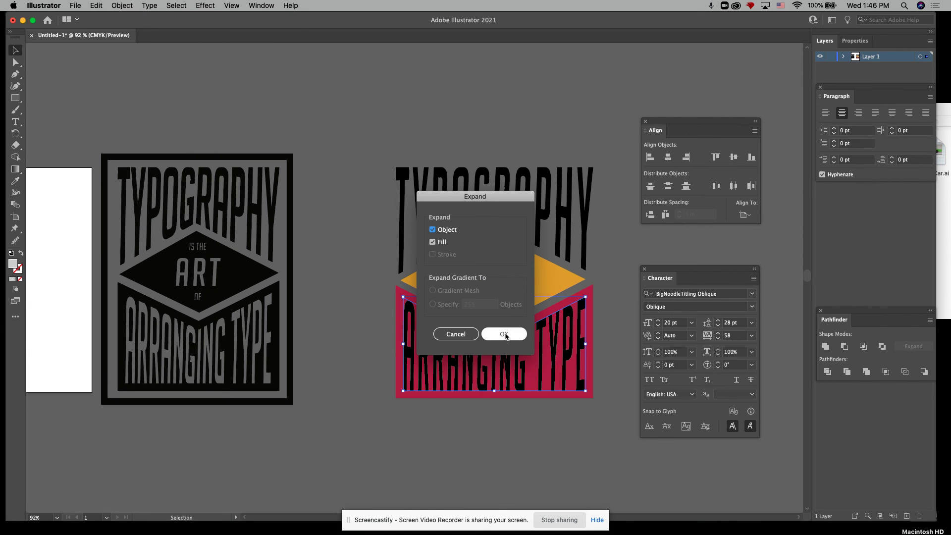
{"action": "left_click", "coordinate": [504, 334]}
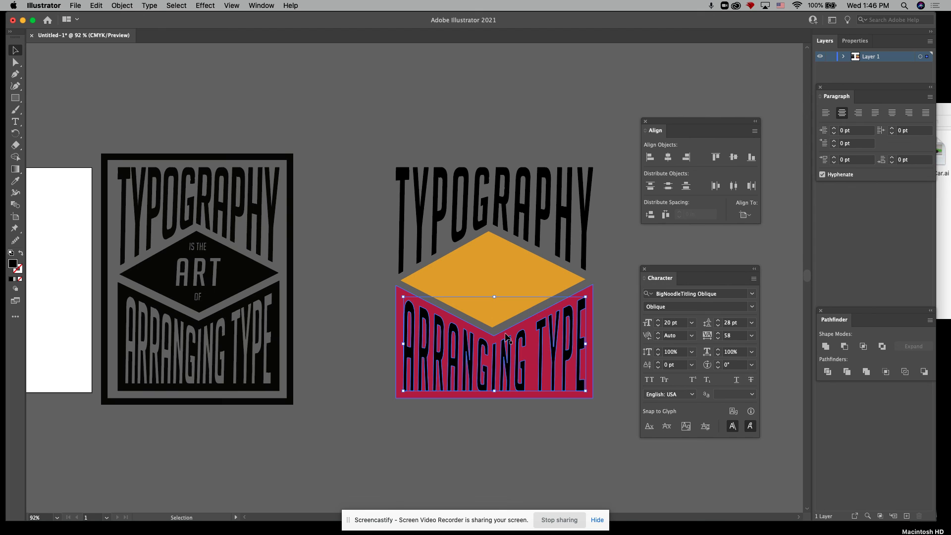
Cut the expanded ARRANGING TYPE lettering out of the larger lower crimson shape with Minus Front.
{"action": "left_click", "coordinate": [589, 395], "text": "shift"}
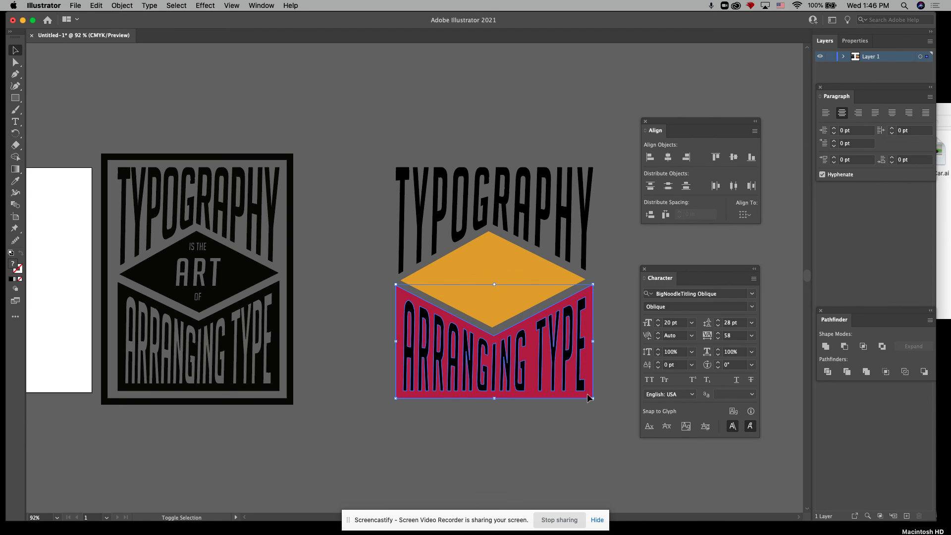
{"action": "left_click", "coordinate": [845, 347]}
{"action": "left_click", "coordinate": [592, 441]}
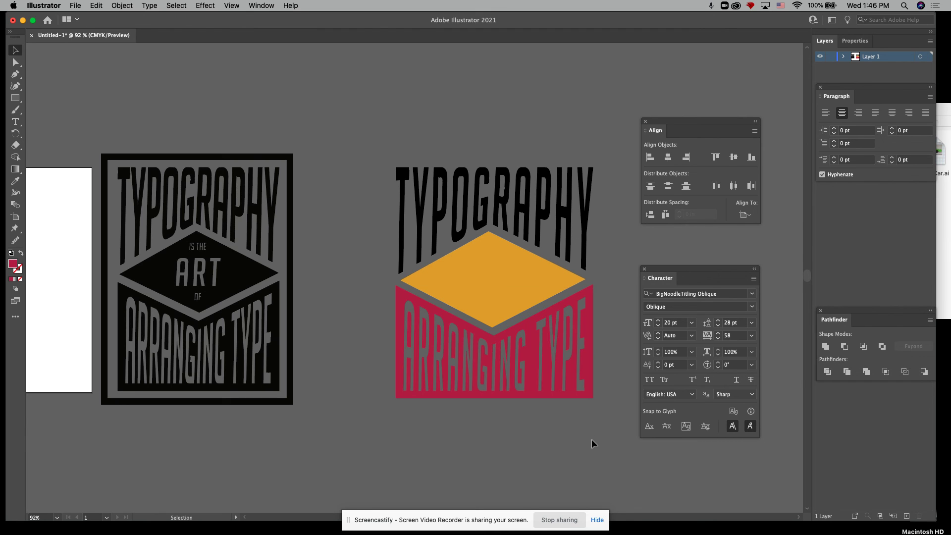
Make the crimson shape with the cut-out ARRANGING TYPE letters a compound path and deselect it.
{"action": "left_click", "coordinate": [418, 363]}
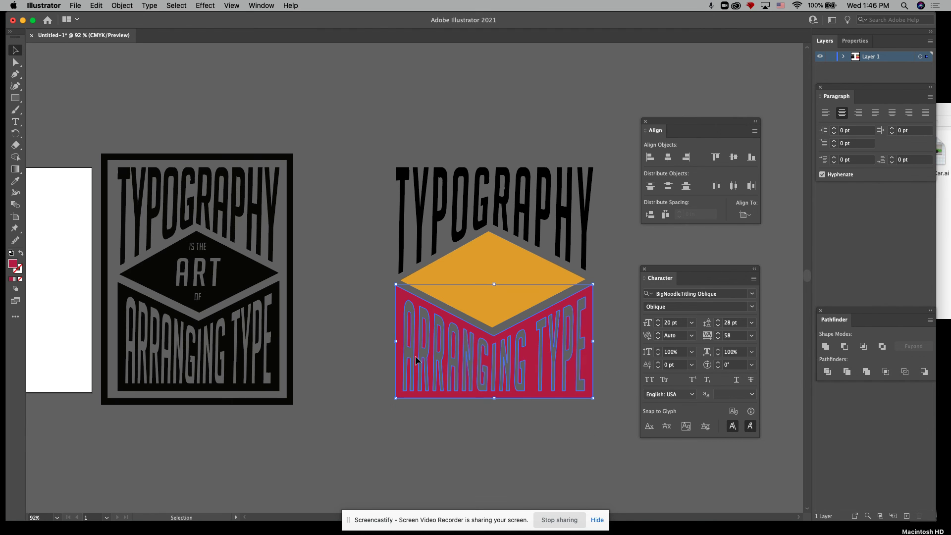
{"action": "left_click", "coordinate": [115, 5]}
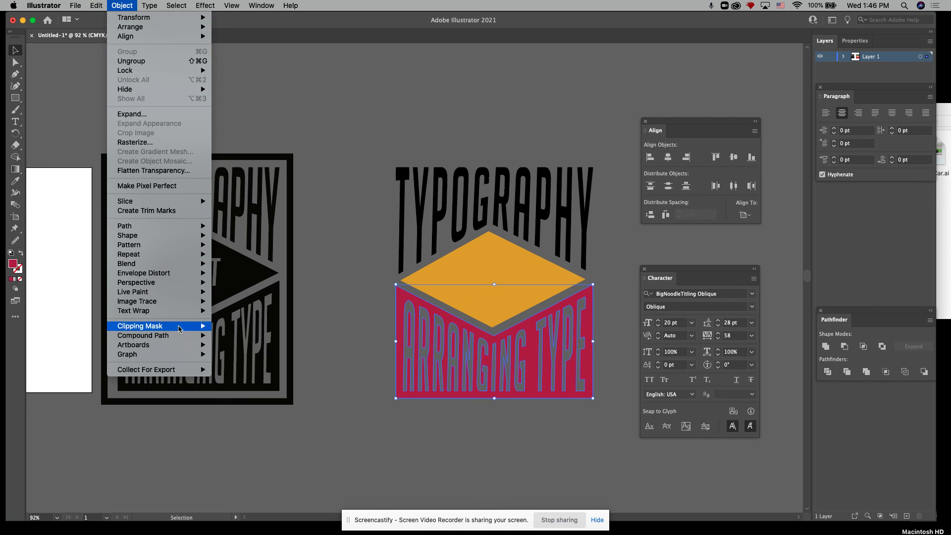
{"action": "mouse_move", "coordinate": [180, 335]}
{"action": "left_click", "coordinate": [235, 343]}
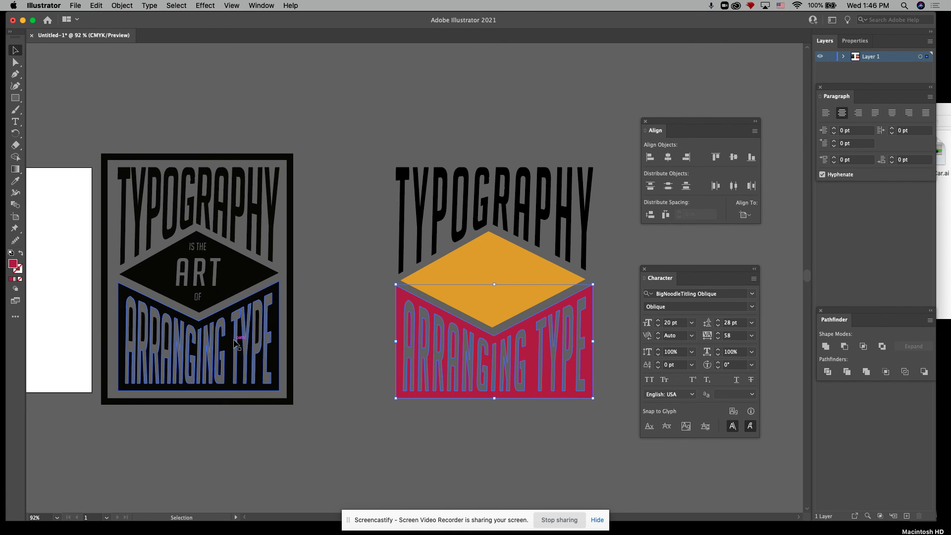
{"action": "left_click", "coordinate": [357, 233]}
Select the envelope-distorted TYPOGRAPHY lettering above the diamond.
{"action": "left_click", "coordinate": [549, 202]}
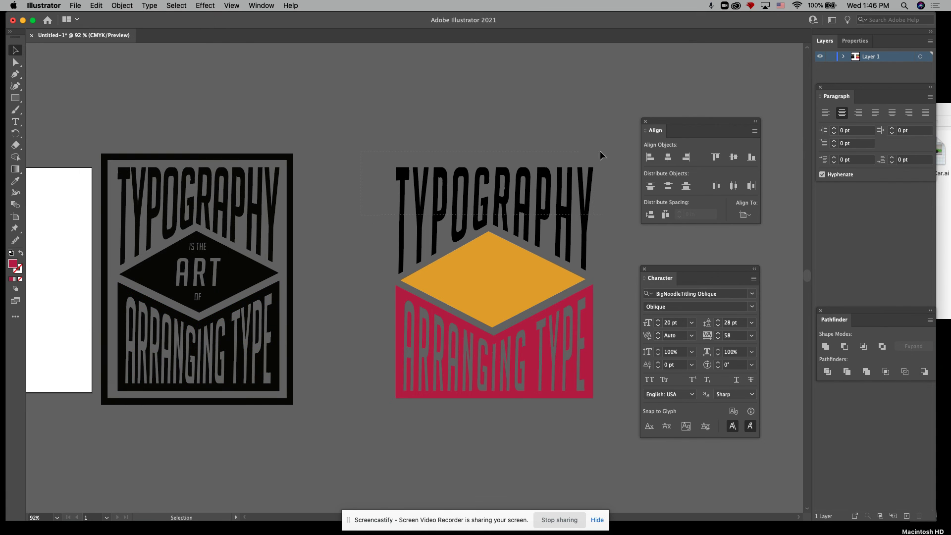
{"action": "left_click", "coordinate": [95, 5]}
{"action": "mouse_move", "coordinate": [127, 4]}
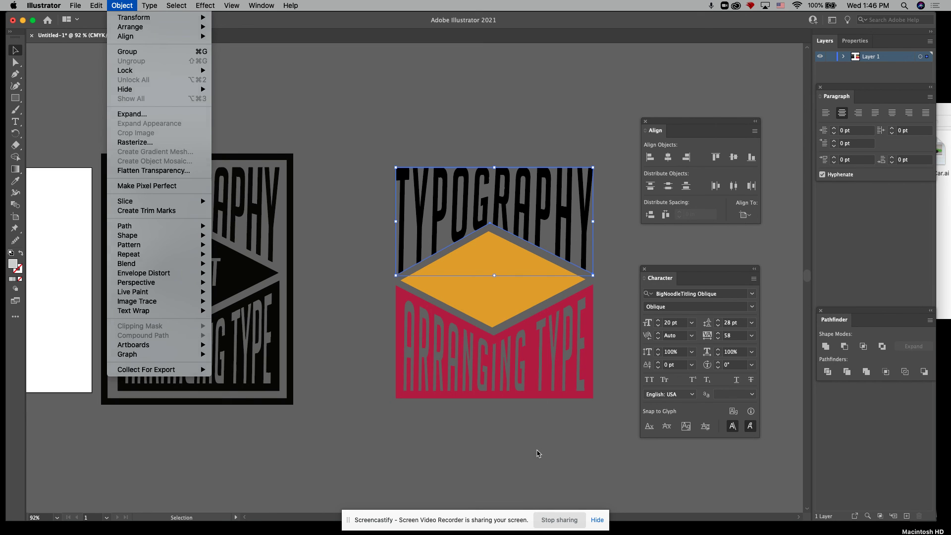
{"action": "left_click", "coordinate": [537, 450]}
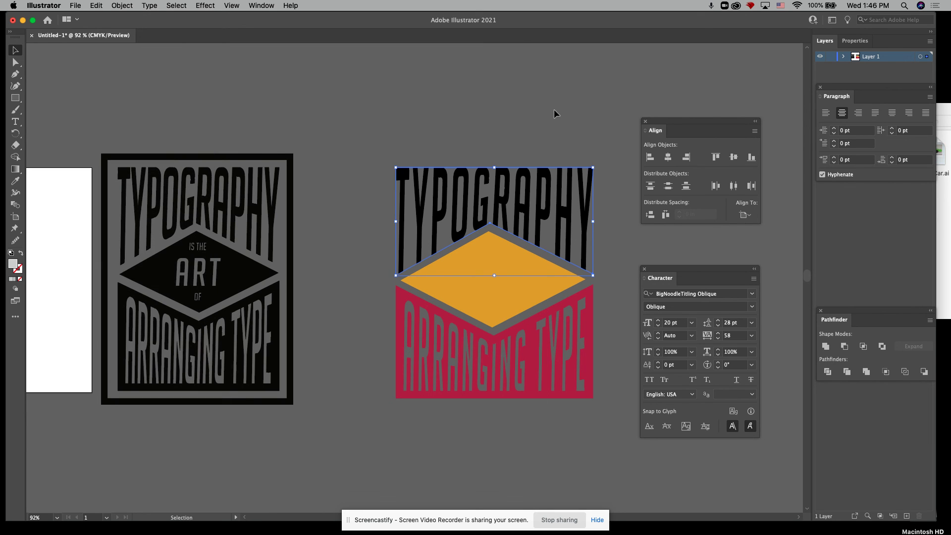